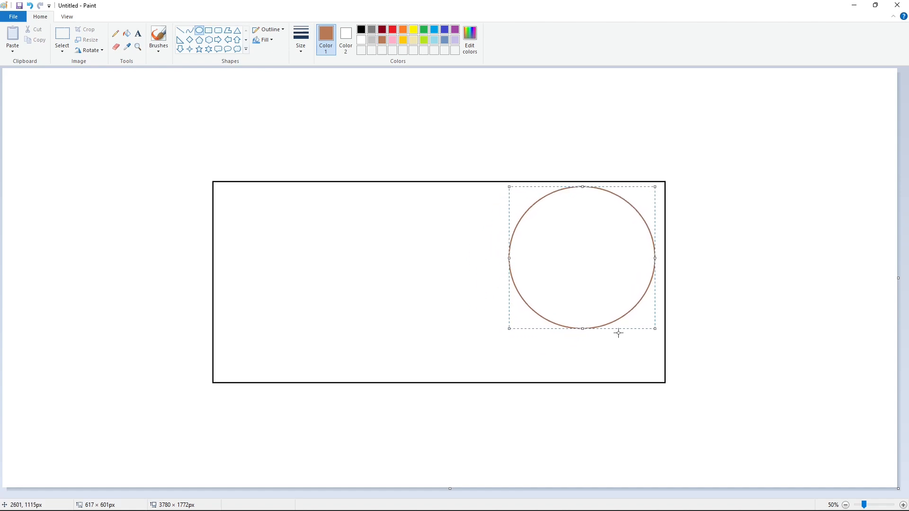
Move the brown circle out of the rectangle to the blank area at its upper left, enlarging it to about 673 × 671 px.
drag(609, 290, 105, 194)
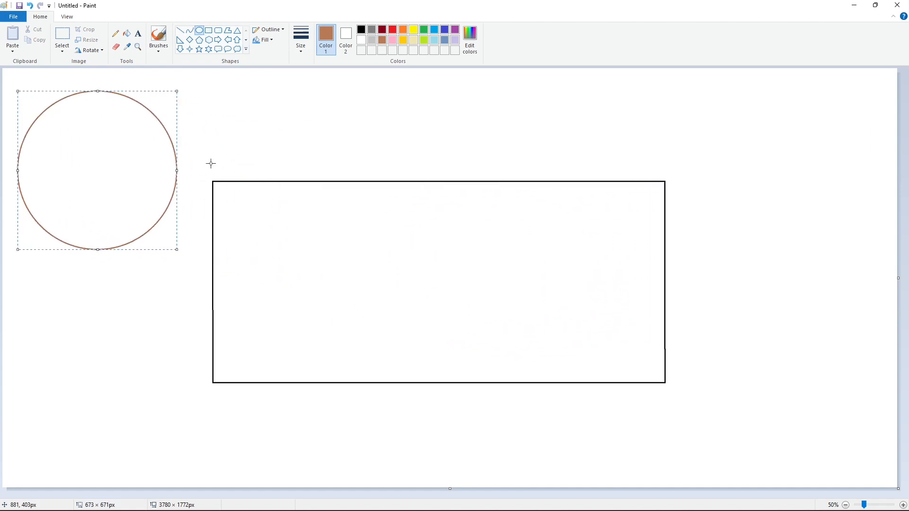
click(211, 163)
Cut the circle down to its upper-right quarter arc by filling the rest with white, and copy that arc.
click(903, 505)
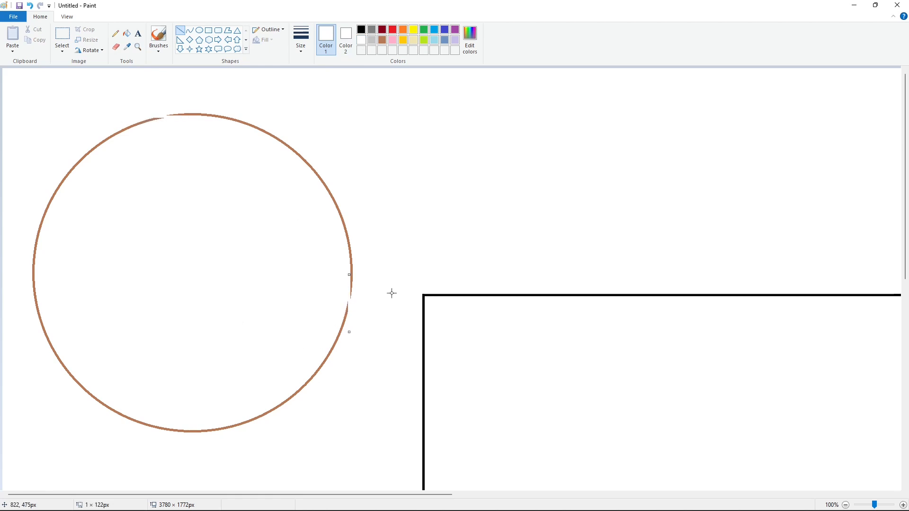
click(152, 118)
click(62, 38)
drag(95, 90, 376, 386)
click(493, 419)
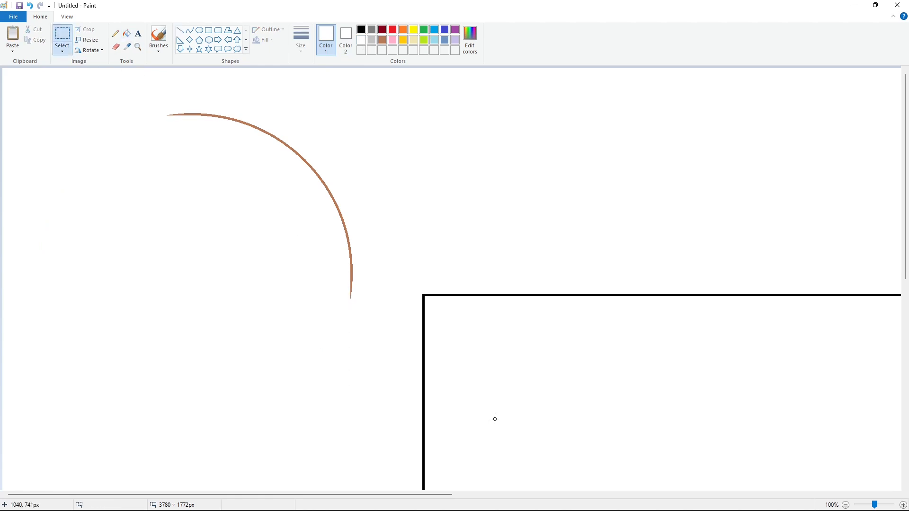
Paste the copied arc near the rectangle's upper-right corner and set it to transparent selection.
drag(447, 495, 832, 504)
key(ctrl+v)
drag(142, 218, 365, 386)
click(62, 51)
click(90, 136)
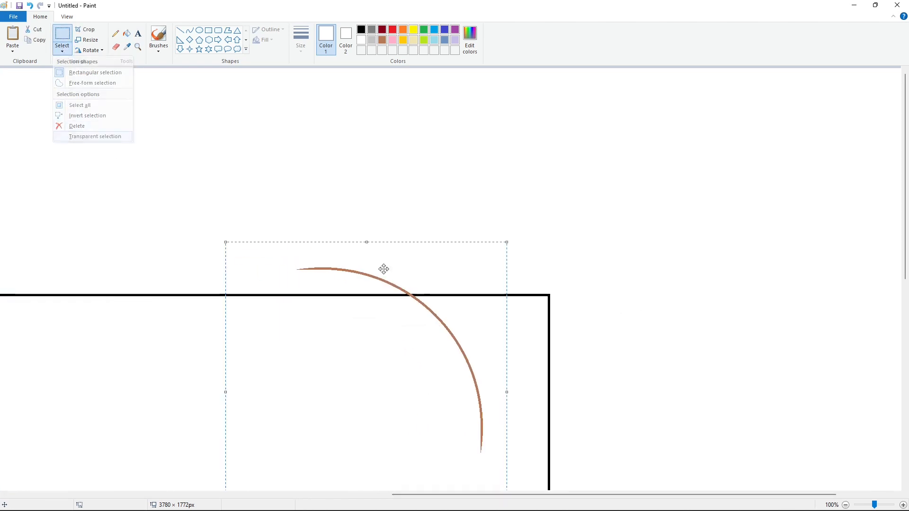
Align the pasted arc so it meets the rectangle's top and right edges at the upper-right corner.
drag(384, 270, 435, 305)
key(Up)
key(Up)
key(Up)
key(Up)
key(Up)
key(Up)
key(Up)
key(Up)
key(Up)
key(Up)
key(Left)
key(Left)
key(Left)
key(Left)
key(Left)
key(Left)
key(Left)
key(Left)
key(Left)
key(Left)
key(Left)
key(Left)
key(Left)
key(Left)
key(Left)
key(Left)
key(Left)
key(Left)
key(Left)
key(Left)
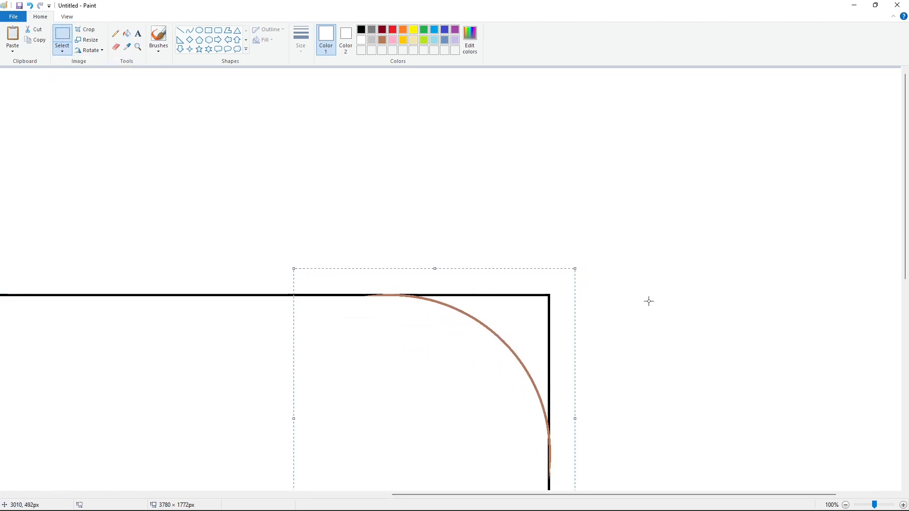
Erase the square upper-right corner with a white fill and recolor the arc there black.
click(127, 36)
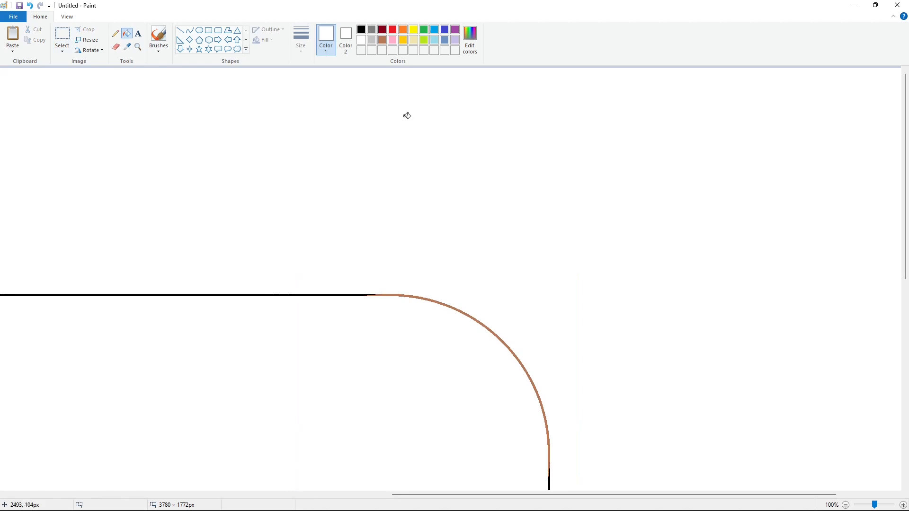
click(472, 316)
click(845, 505)
Paste another arc, flip it vertically and align it with the edges at the rectangle's lower-right corner.
click(902, 505)
scroll(520, 403, down, 10)
drag(383, 494, 786, 495)
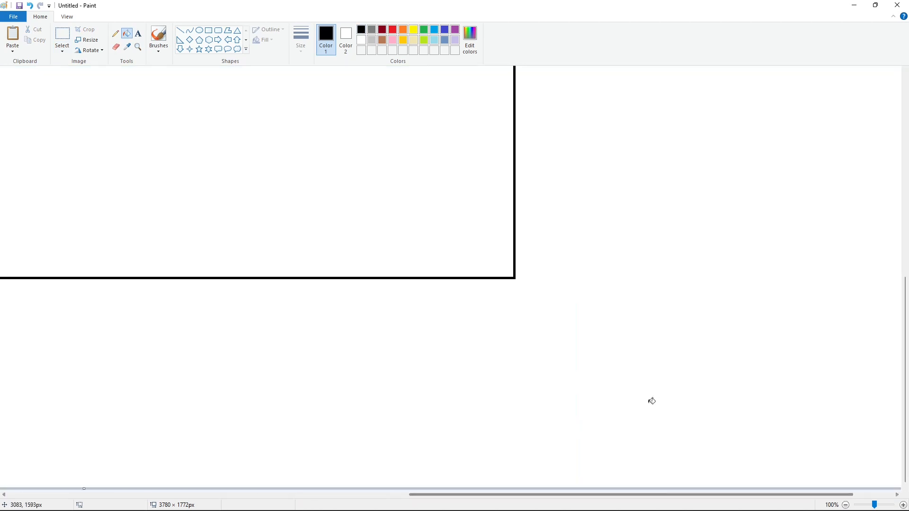
key(ctrl+v)
click(89, 50)
click(102, 93)
drag(197, 268, 453, 308)
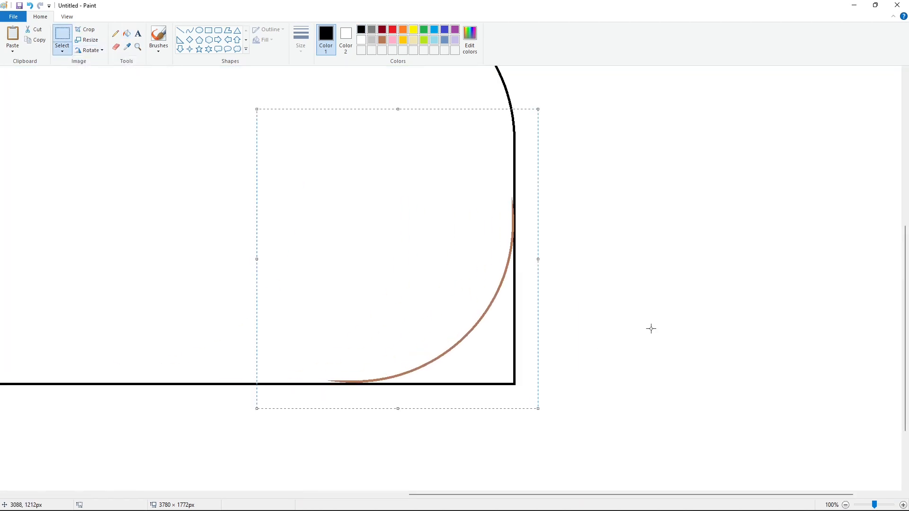
click(649, 327)
Fill the square lower-right corner lines with white and recolor the arc there black.
click(126, 34)
click(361, 40)
click(515, 348)
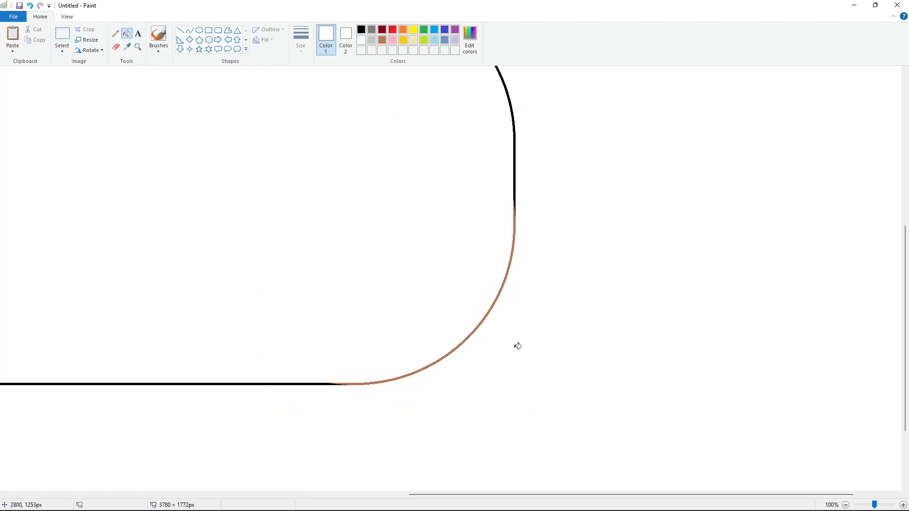
click(516, 226)
Paste another copy of the arc near the rectangle's lower-left corner and flip it horizontally and vertically.
drag(519, 495, 201, 494)
key(ctrl+v)
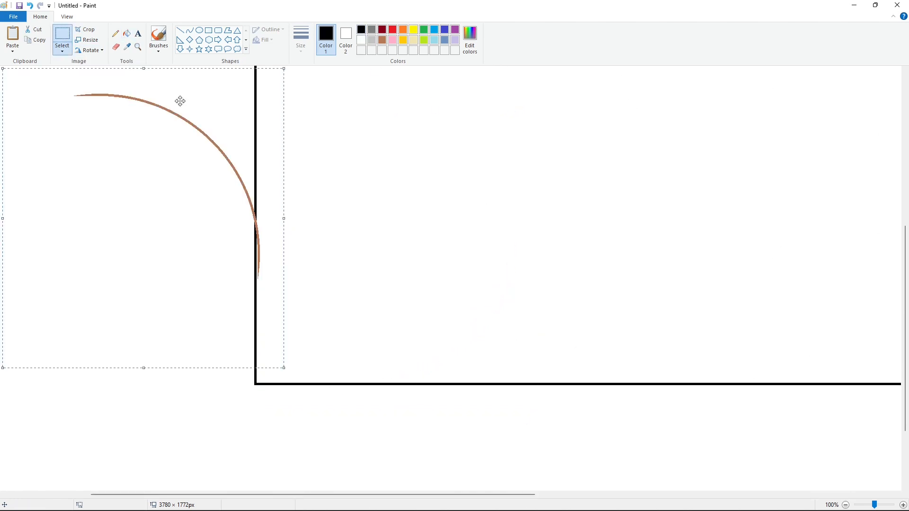
click(89, 51)
click(90, 103)
click(89, 52)
click(92, 94)
Fit the flipped arc to the edges at the lower-left corner, erase the square corner there and recolor the arc black.
drag(94, 233, 325, 271)
key(Left)
key(Left)
key(Left)
key(Left)
key(Left)
key(Left)
key(Left)
key(Left)
key(Left)
key(Down)
key(Down)
key(Down)
key(Down)
key(Down)
key(Down)
key(Down)
key(Down)
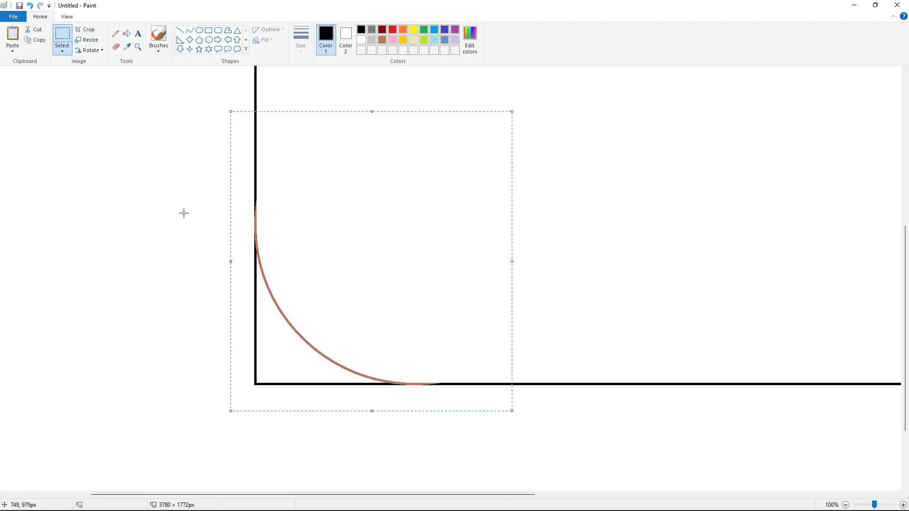
click(126, 34)
Paste another arc, flip it horizontally and align it with the edges at the rectangle's upper-left corner.
scroll(331, 266, up, 5)
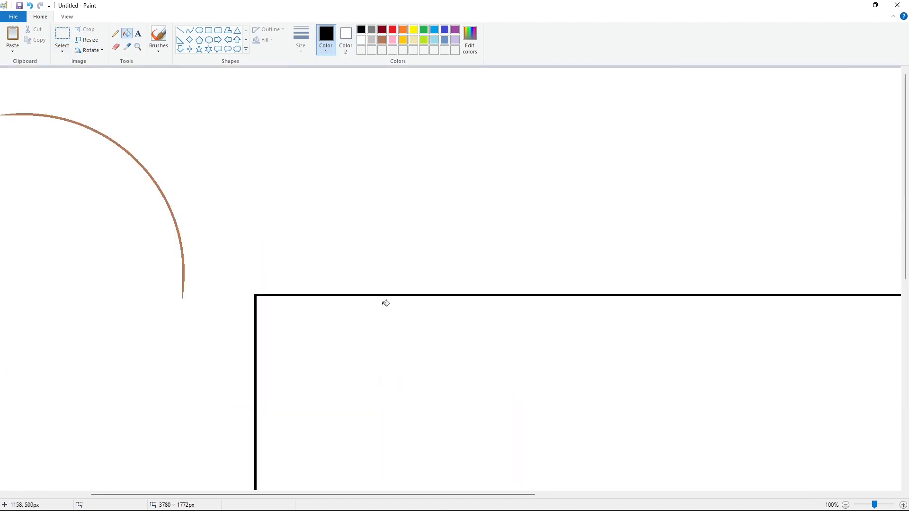
key(ctrl+v)
click(89, 50)
click(90, 103)
drag(124, 153, 352, 353)
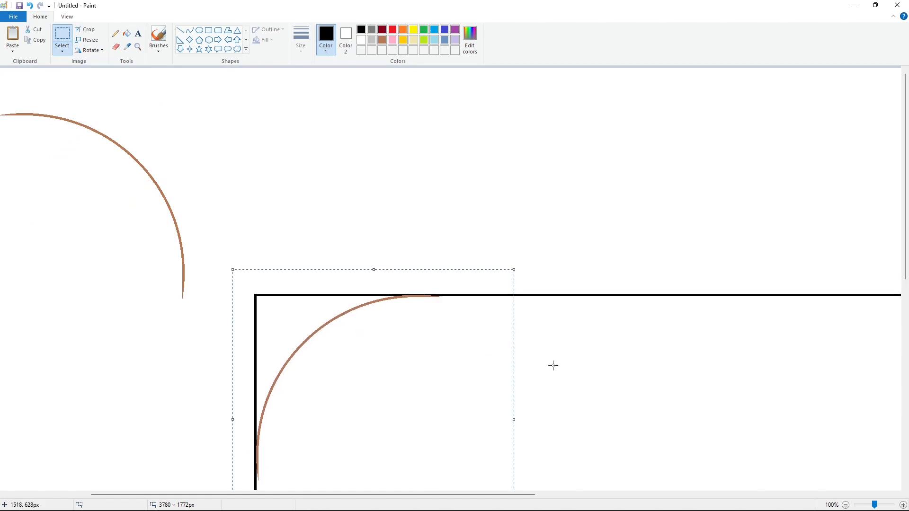
click(135, 266)
Erase the square upper-left corner with a white fill and recolor the arc there black.
click(127, 34)
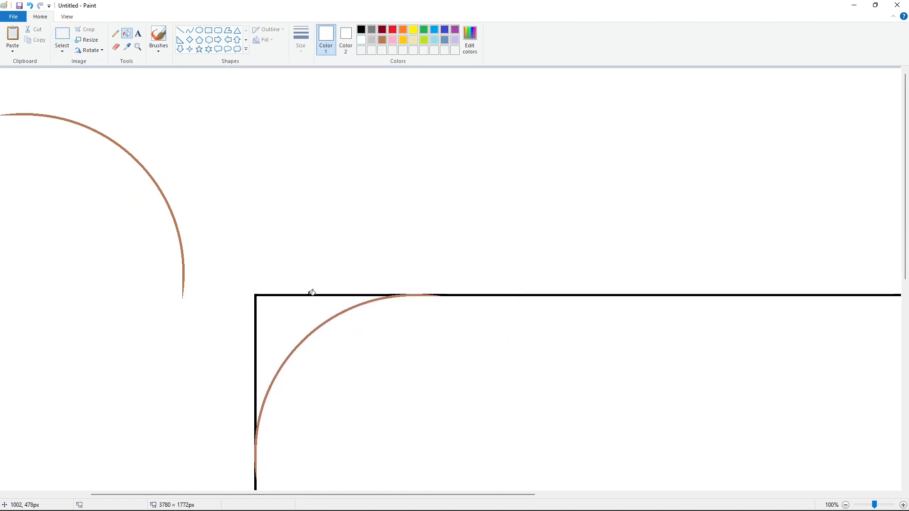
click(312, 294)
click(361, 29)
click(393, 298)
scroll(739, 308, down, 2)
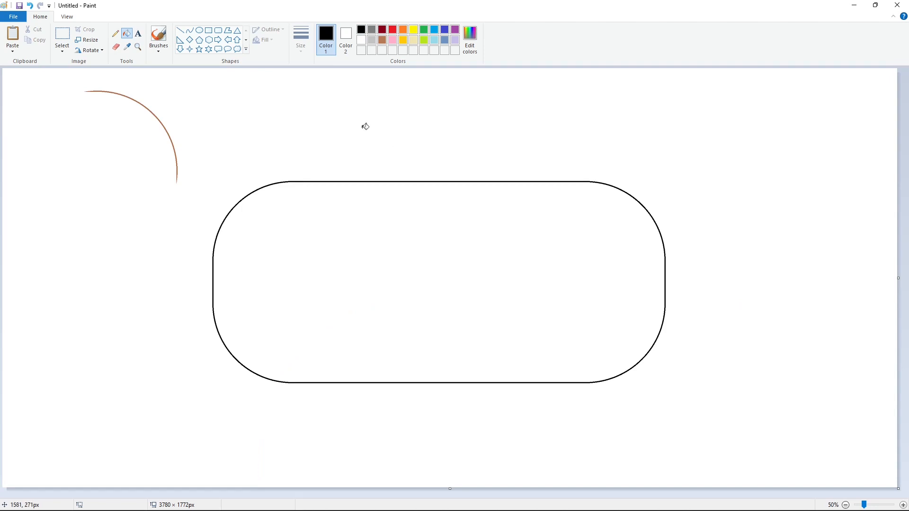
Widen the canvas to 6460 px and place a copy of the rounded rectangle in the blank area on its right.
drag(462, 193, 652, 368)
click(62, 35)
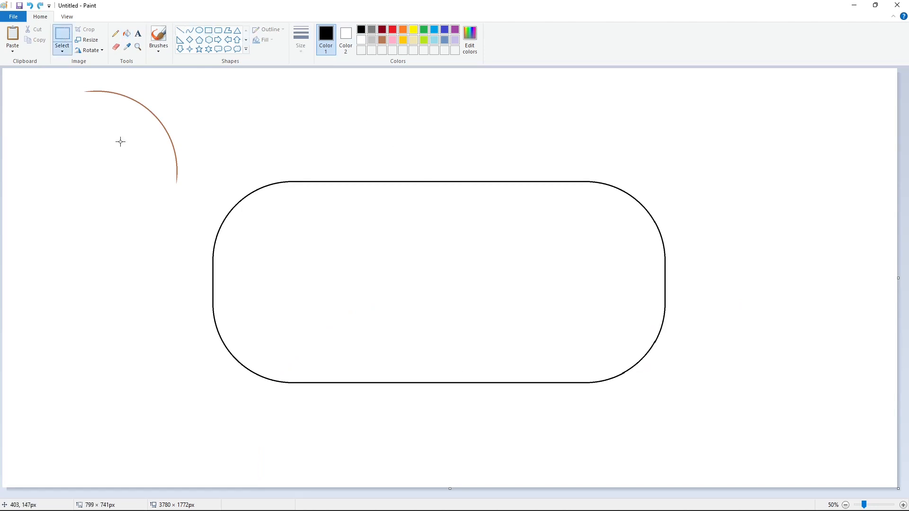
drag(746, 466, 745, 465)
scroll(638, 357, down, 1)
key(ctrl+c)
key(ctrl+v)
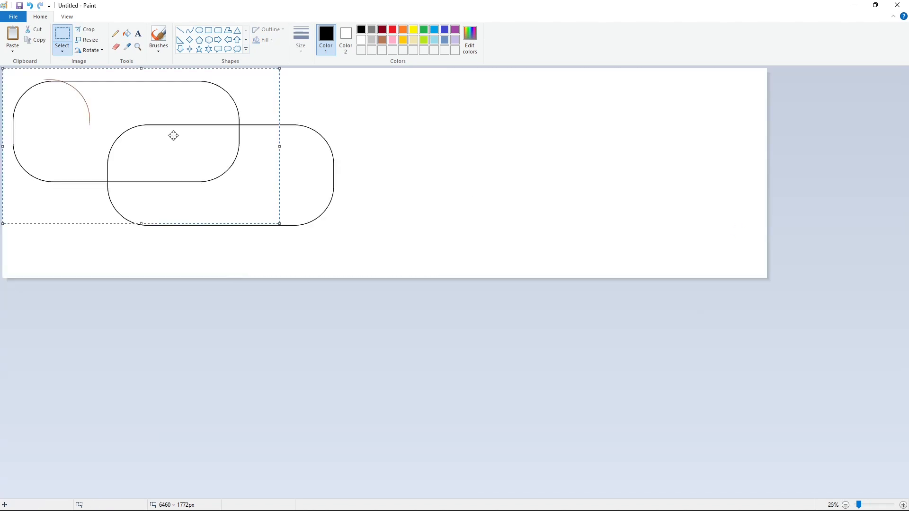
drag(172, 136, 578, 187)
click(695, 266)
click(867, 505)
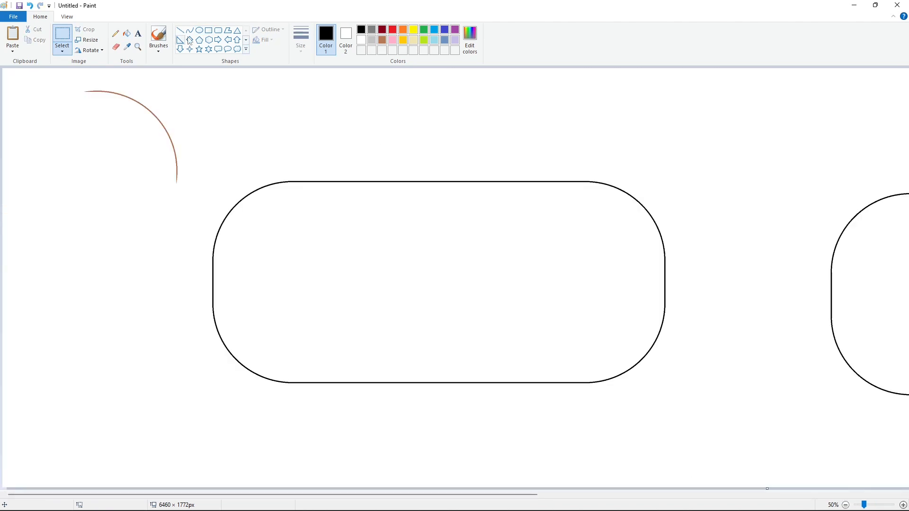
click(209, 31)
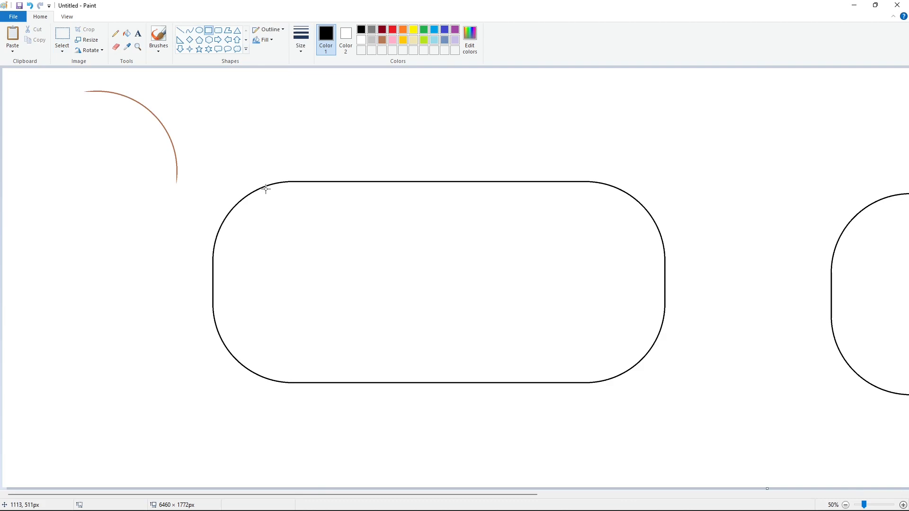
mouse_move(265, 189)
mouse_down()
mouse_move(321, 244)
mouse_move(507, 347)
mouse_up()
key(ctrl+z)
Recolor the outline of the original rounded rectangle brown with the fill tool.
click(127, 33)
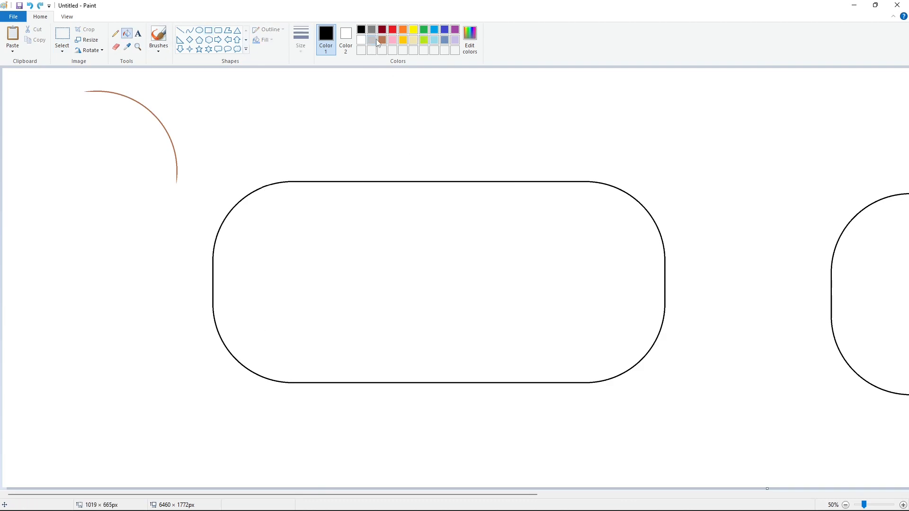
click(382, 39)
click(634, 197)
Draw a black rectangle about 1711 px wide over the brown rounded outline and adjust its top and bottom edges to sit just inside.
click(209, 30)
click(361, 29)
drag(246, 208, 651, 386)
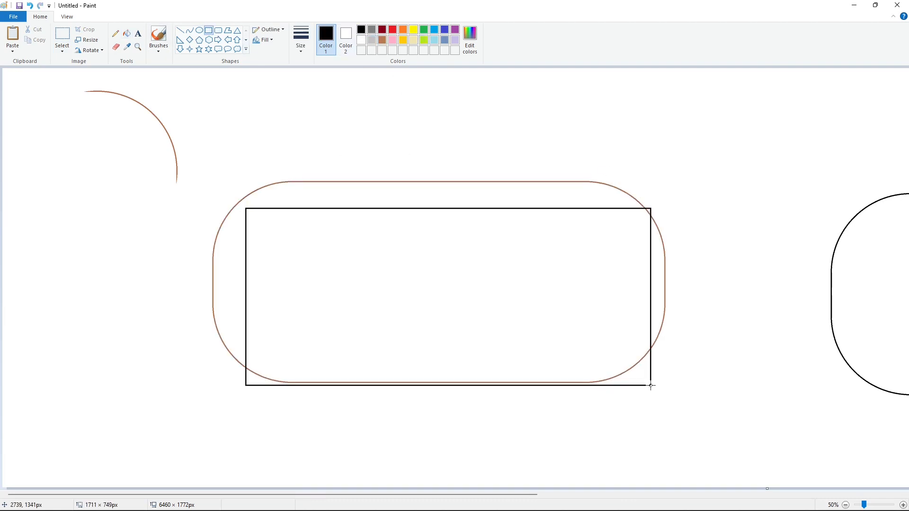
drag(449, 208, 448, 196)
drag(448, 385, 449, 367)
click(702, 343)
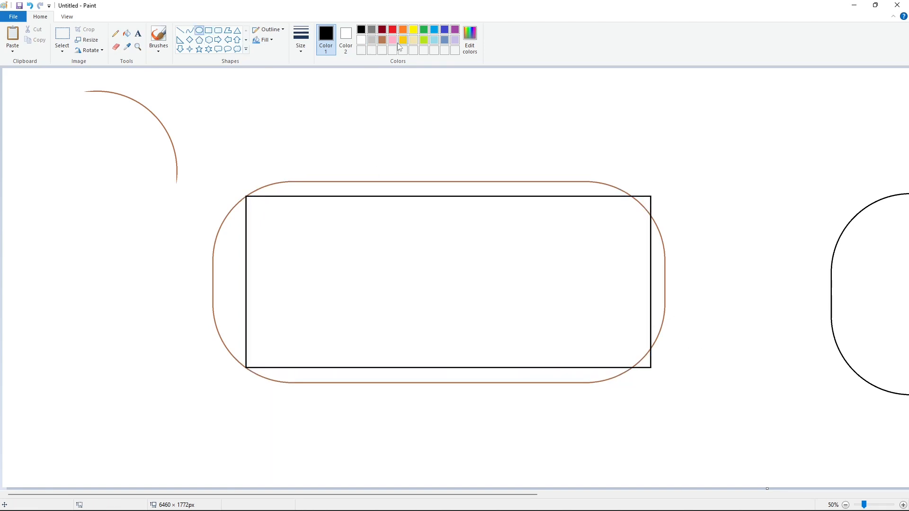
Draw a brown circle of about 493 × 485 px and move it to the blank area left of the rounded outline.
click(382, 40)
mouse_move(525, 198)
mouse_down()
mouse_move(640, 324)
mouse_move(652, 314)
mouse_up()
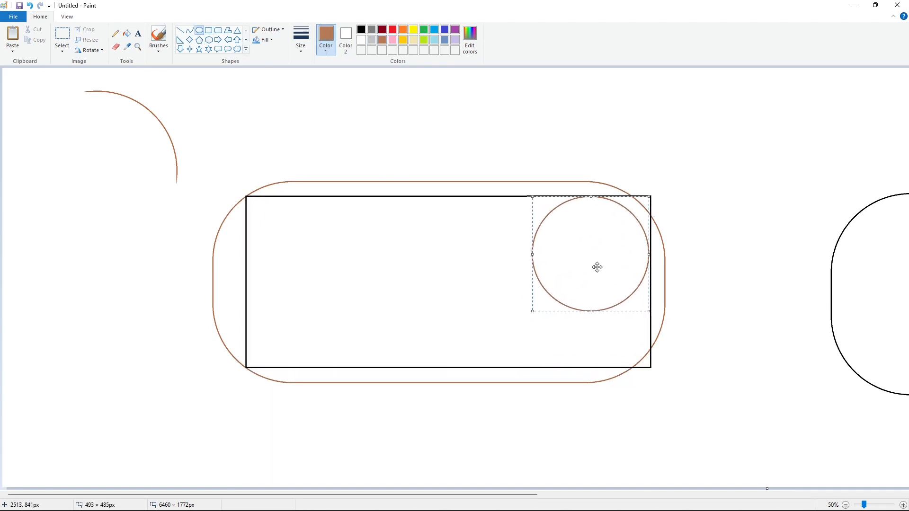
drag(613, 269, 132, 312)
click(284, 352)
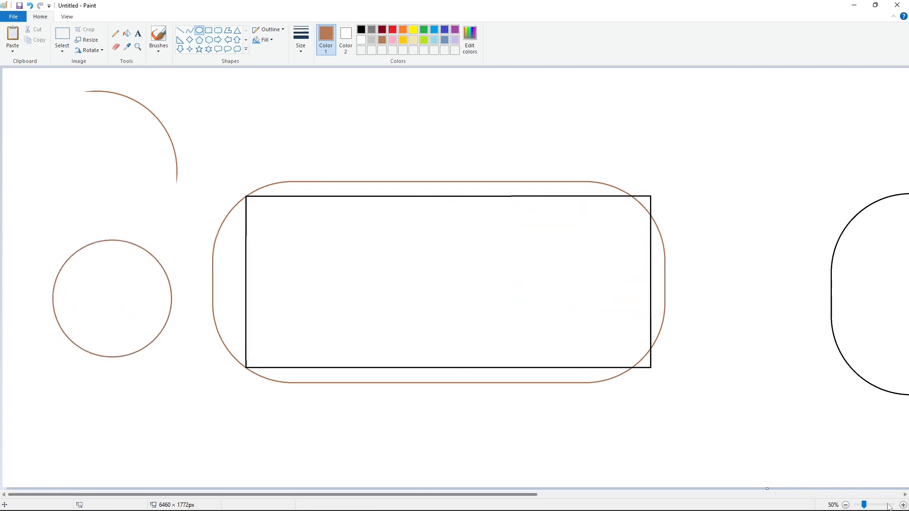
Cut the smaller circle down to its upper-right quarter arc by erasing the rest with white.
click(903, 506)
scroll(379, 274, down, 3)
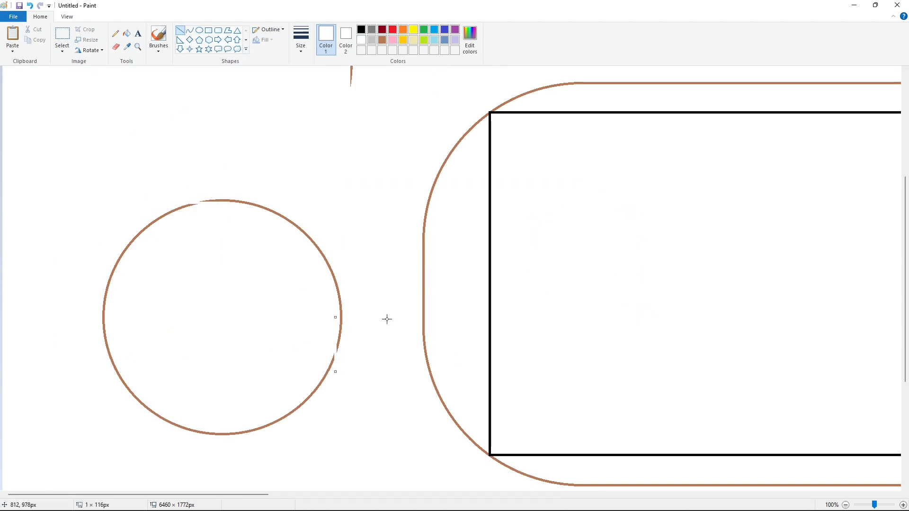
click(172, 209)
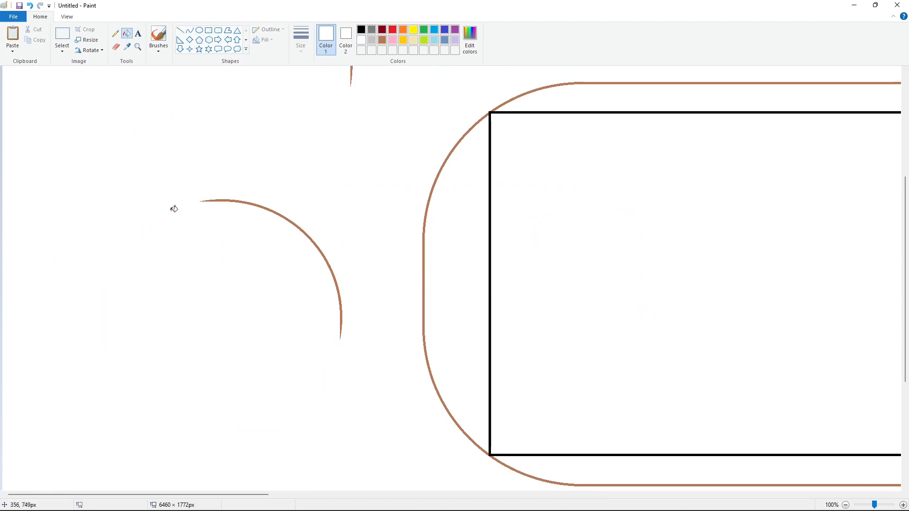
Copy the smaller arc and paste it in the view of the inner rectangle's upper-right corner.
click(62, 38)
drag(150, 151, 240, 283)
key(ctrl+x)
drag(264, 494, 504, 480)
key(ctrl+v)
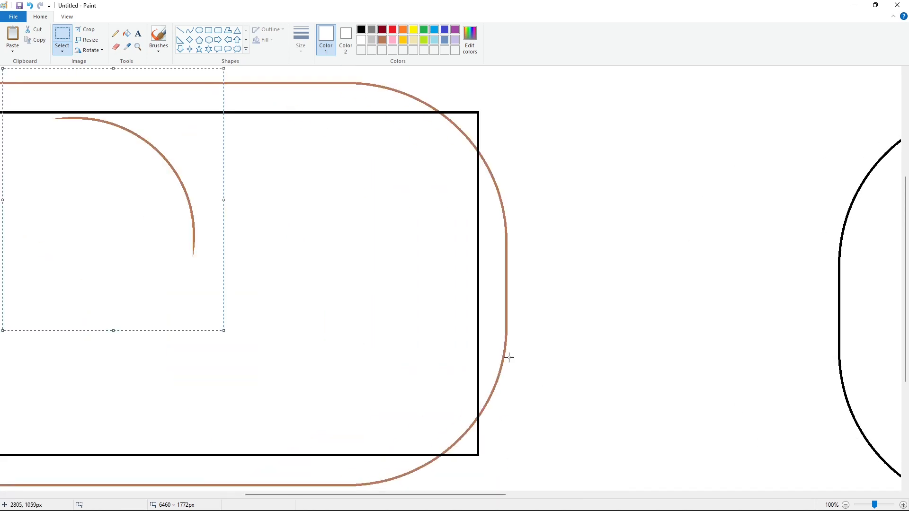
Align the smaller arc so it meets the top and right edges at the inner rectangle's upper-right corner.
drag(155, 176, 438, 201)
key(Up)
key(Up)
key(Up)
key(Up)
key(Up)
key(Up)
key(Up)
key(Up)
key(Up)
key(Up)
key(Up)
key(Up)
key(Up)
key(Up)
key(Up)
key(Up)
key(Up)
key(Up)
key(Up)
key(Up)
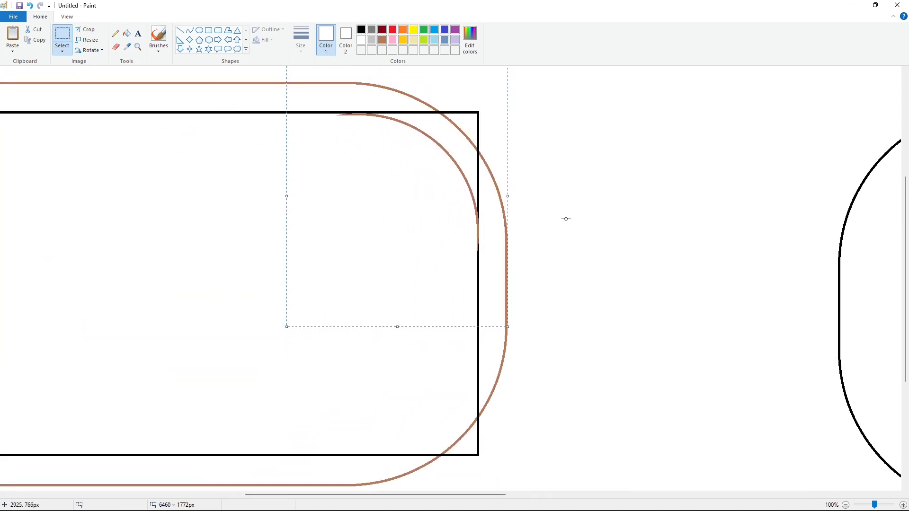
click(565, 218)
Erase the inner rectangle's square upper-right corner with a white fill and recolor the arc there black.
click(126, 34)
click(478, 126)
click(361, 30)
click(436, 139)
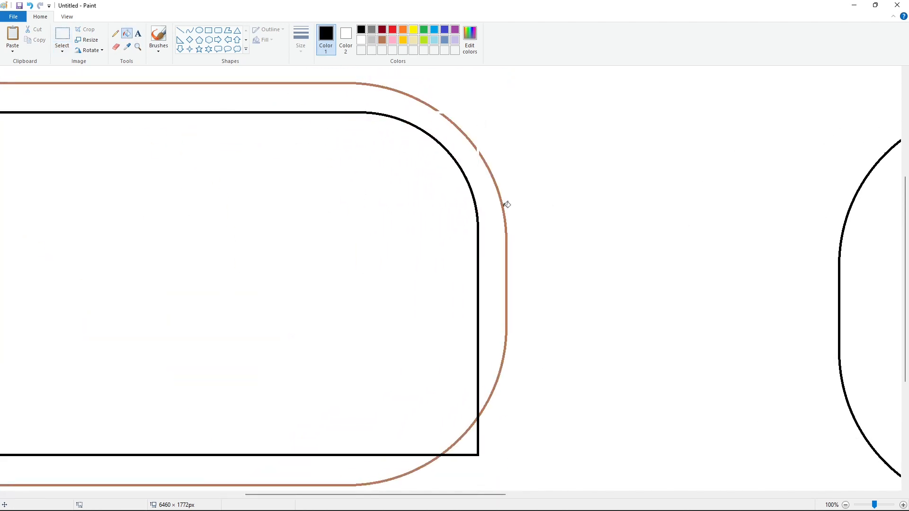
click(845, 505)
drag(706, 496, 466, 493)
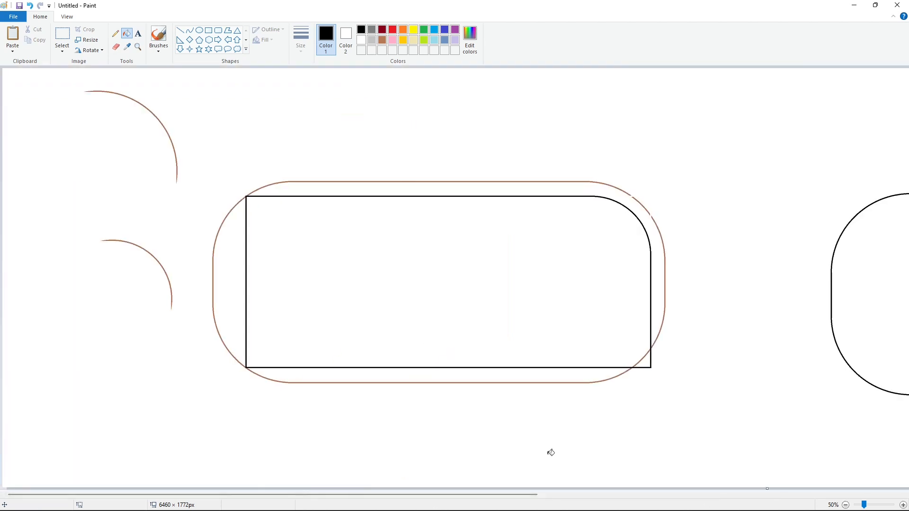
Undo the rounding of the inner rectangle's upper-right corner, back to the full smaller circle.
click(903, 505)
drag(245, 495, 491, 478)
scroll(517, 437, down, 2)
scroll(517, 437, down, 2)
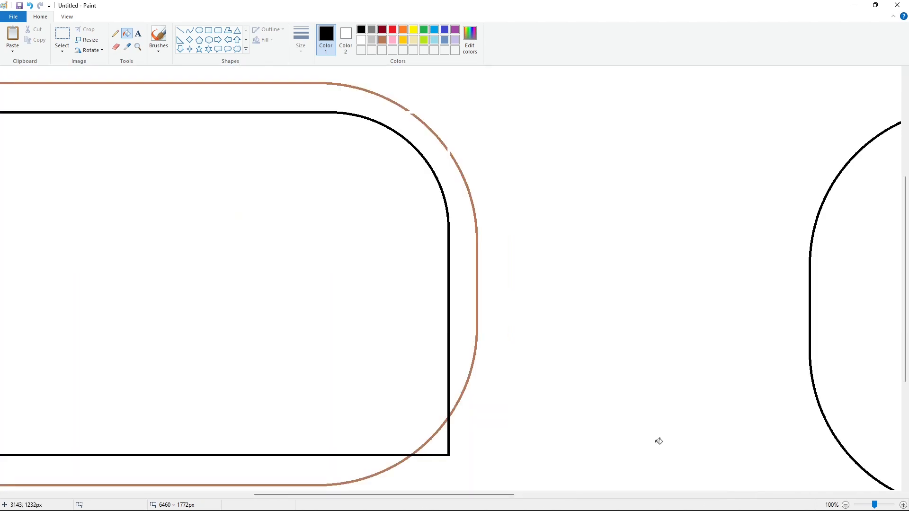
click(845, 505)
drag(622, 494, 374, 492)
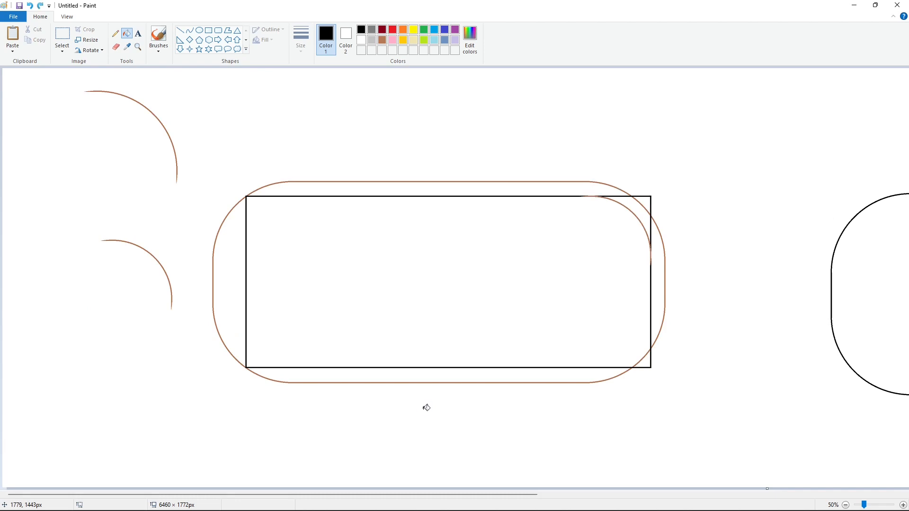
Draw a brown circle about 533 × 517 px, slightly larger than the smaller circle, and place it inside the inner rectangle.
click(199, 29)
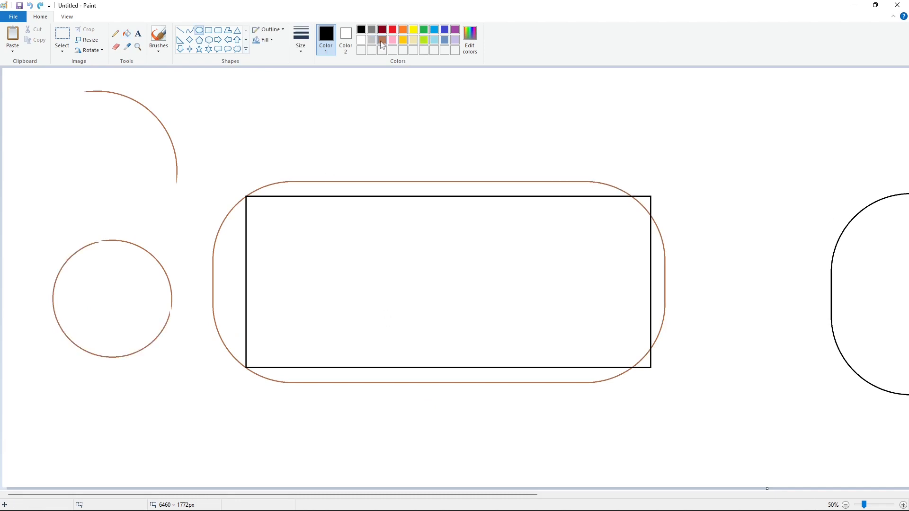
drag(51, 246, 170, 358)
drag(111, 245, 111, 239)
drag(170, 299, 172, 299)
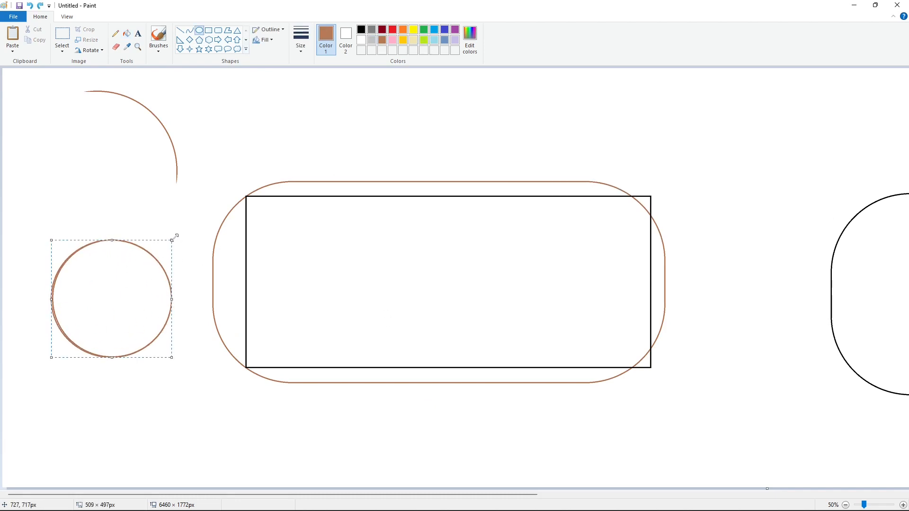
drag(173, 240, 176, 236)
mouse_move(143, 289)
mouse_down()
mouse_move(423, 275)
mouse_move(595, 246)
mouse_move(392, 280)
mouse_up()
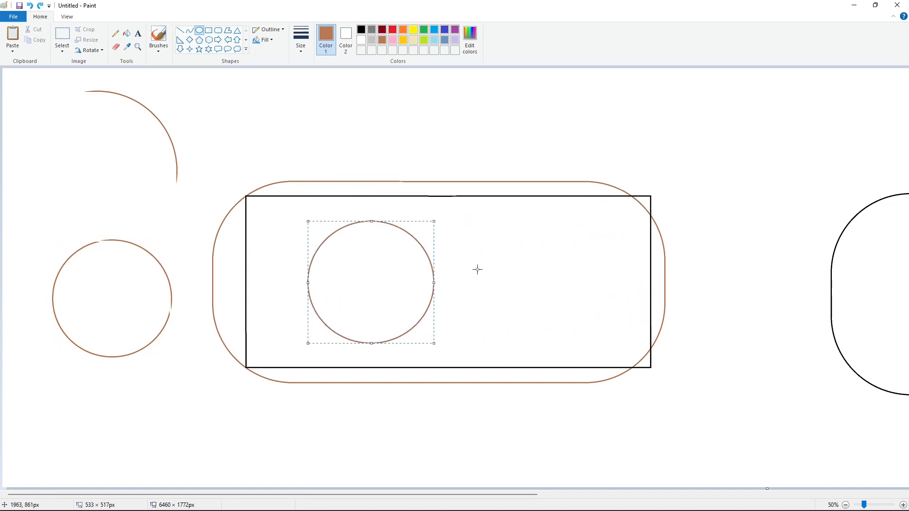
Cut the new circle down to its upper-right quarter arc by erasing the rest with white.
click(903, 505)
mouse_move(217, 495)
mouse_down()
mouse_move(372, 495)
mouse_move(299, 496)
mouse_up()
scroll(365, 446, down, 3)
click(180, 30)
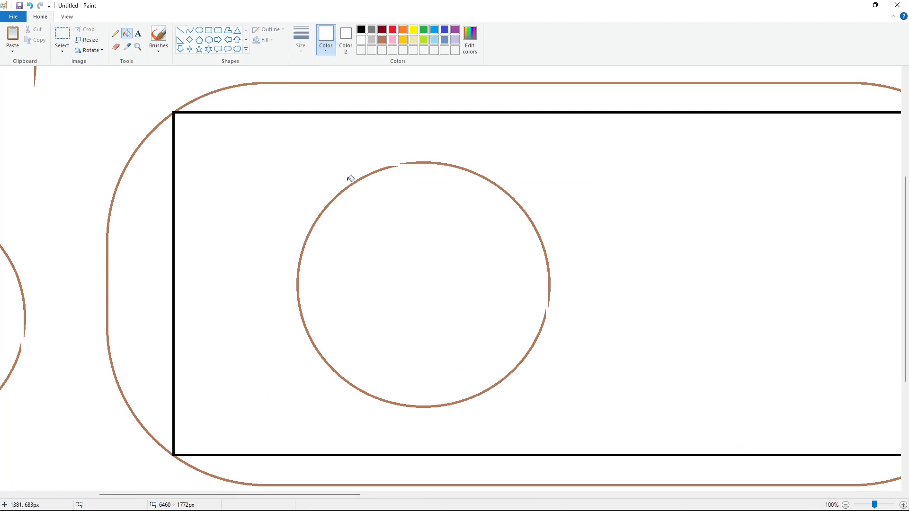
click(350, 179)
Copy the new quarter arc and paste it in the view of the inner rectangle's upper-right corner.
click(62, 38)
drag(340, 134, 631, 385)
drag(347, 495, 495, 496)
key(ctrl+v)
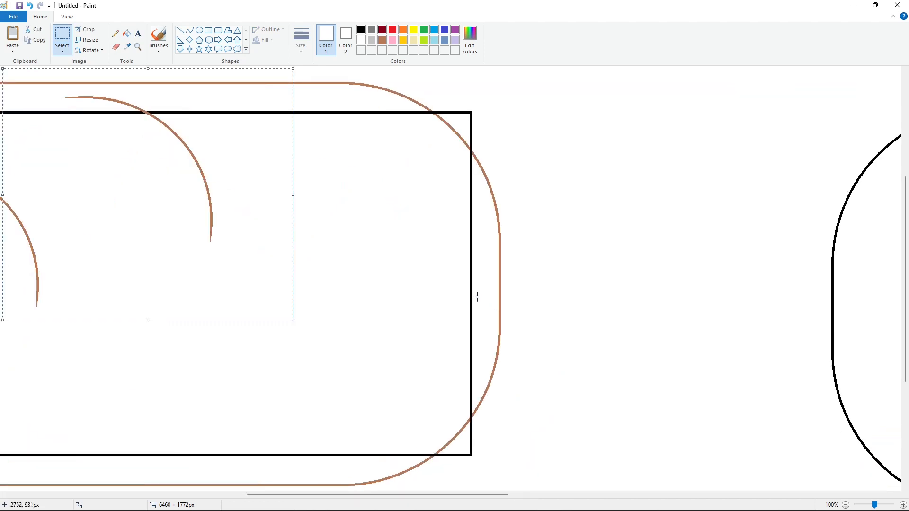
Align the pasted arc so it meets the top and right edges at the inner rectangle's upper-right corner.
drag(118, 144, 384, 185)
key(Up)
key(Up)
key(Up)
key(Up)
key(Up)
key(Up)
key(Up)
key(Up)
key(Up)
key(Up)
key(Up)
key(Up)
key(Up)
key(Up)
key(Up)
key(Up)
key(Up)
key(Up)
key(Up)
key(Up)
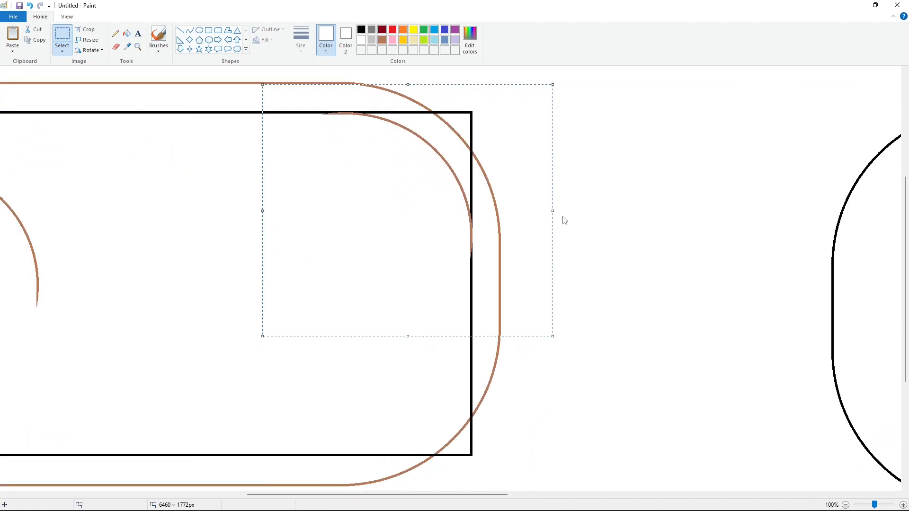
key(Up)
key(Up)
Erase the inner rectangle's square upper-right corner with a white fill and recolor the new arc black.
click(126, 33)
click(471, 114)
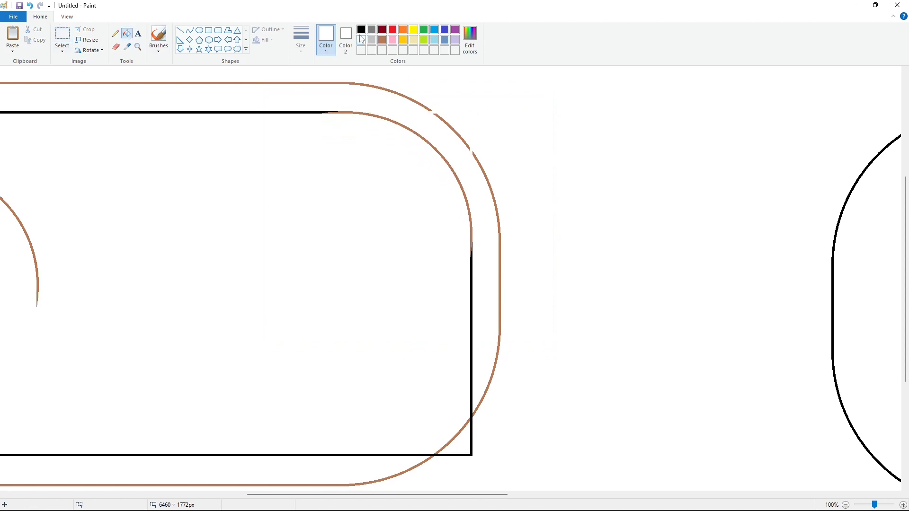
click(361, 30)
click(446, 157)
Paste another copy of the quarter arc near the inner rectangle's right end and flip it vertically.
scroll(830, 464, down, 2)
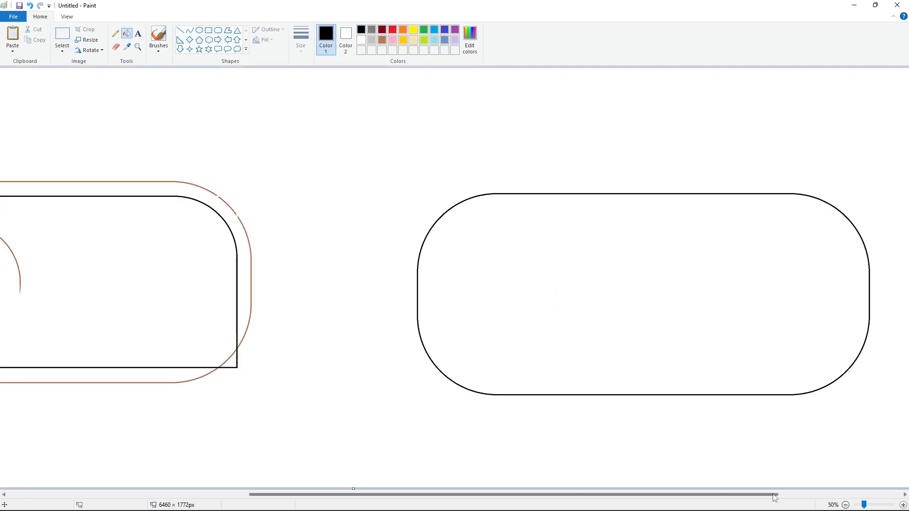
scroll(582, 426, up, 1)
scroll(264, 480, up, 1)
drag(250, 494, 485, 495)
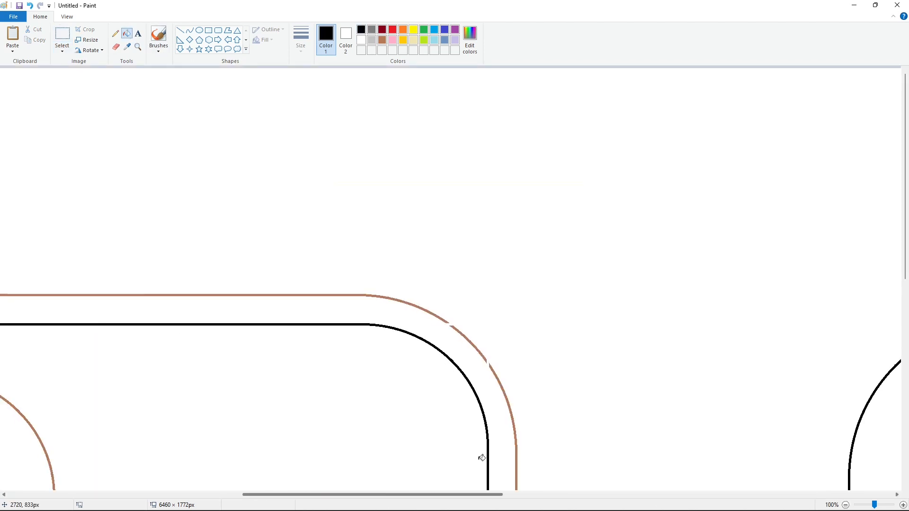
scroll(481, 457, down, 3)
key(ctrl+v)
click(89, 51)
click(97, 94)
Align the flipped arc so it meets the right and bottom edges at the inner rectangle's lower-right corner.
drag(163, 231, 436, 393)
key(Right)
key(Right)
key(Right)
key(Right)
key(Right)
key(Right)
key(Right)
key(Right)
key(Right)
key(Right)
key(Down)
key(Down)
key(Down)
key(Down)
key(Down)
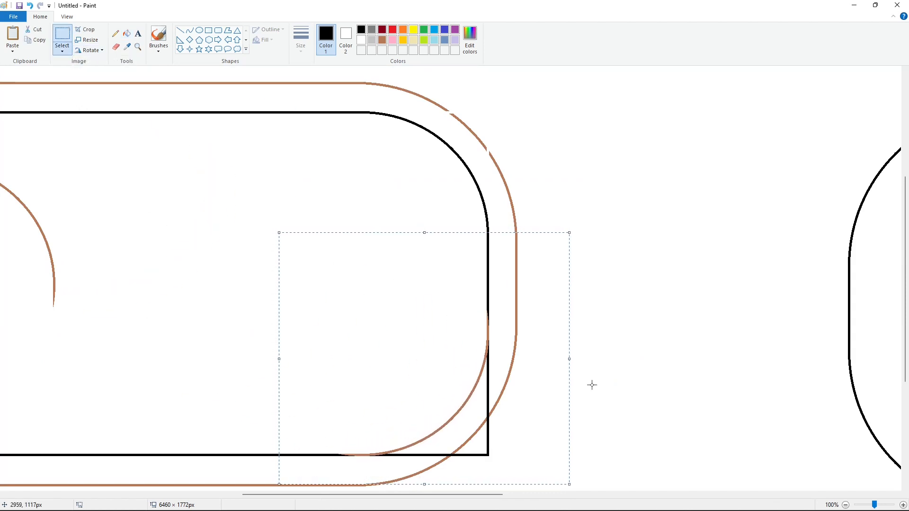
Erase the inner rectangle's square lower-right corner with a white fill and recolor the arc there black.
click(127, 33)
click(488, 392)
click(362, 29)
click(488, 333)
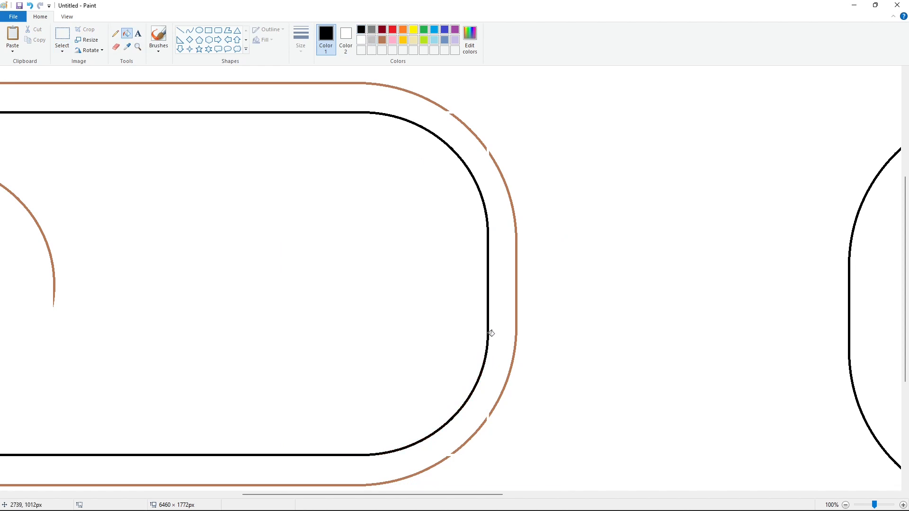
Select the rounded right end of the nested rectangles, about 597 × 857 px, and copy it.
click(845, 505)
click(62, 38)
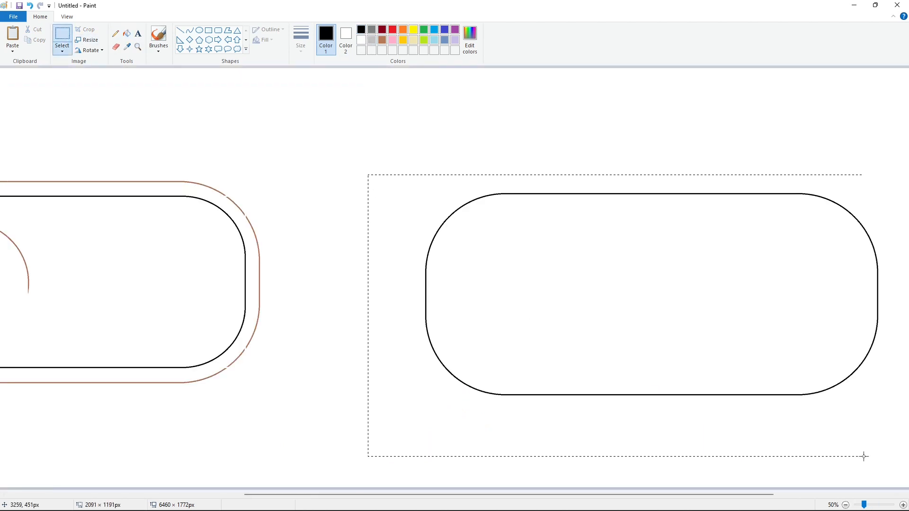
drag(465, 495, 258, 495)
drag(615, 375, 624, 391)
key(ctrl+c)
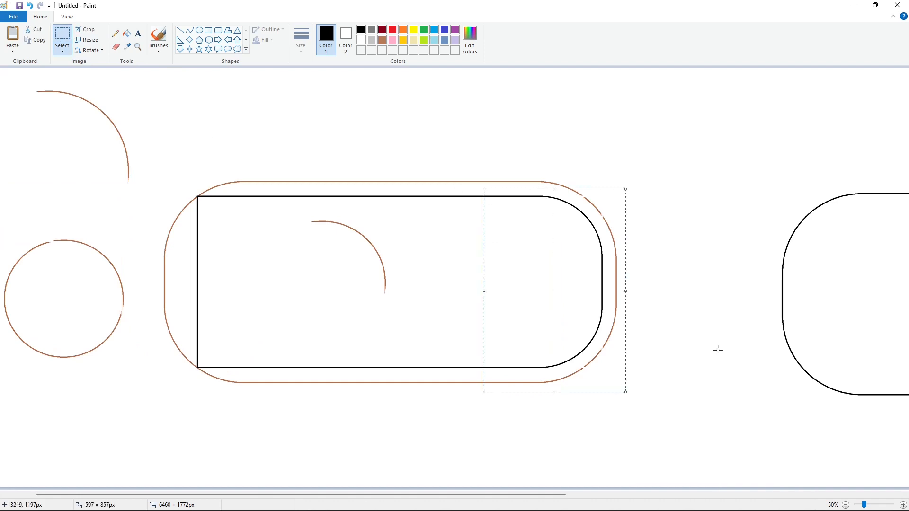
Try to paste the copied end flipped horizontally and line it up with the nested rectangles' top and bottom edges.
drag(536, 495, 570, 463)
key(ctrl+v)
key(ctrl+z)
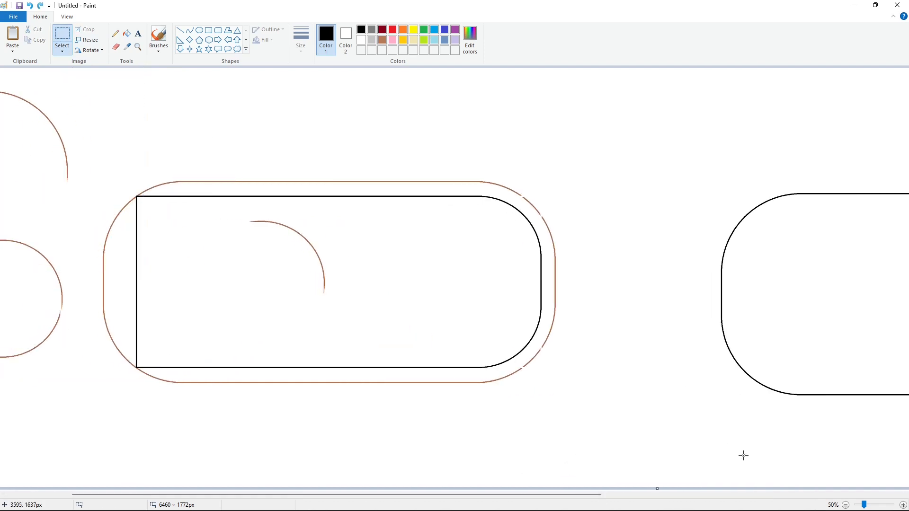
drag(530, 495, 355, 459)
key(ctrl+v)
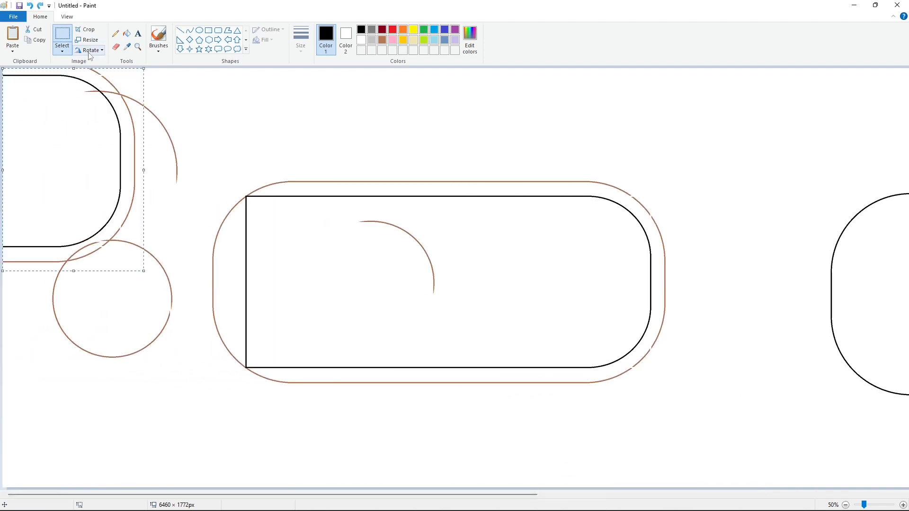
drag(67, 167, 490, 284)
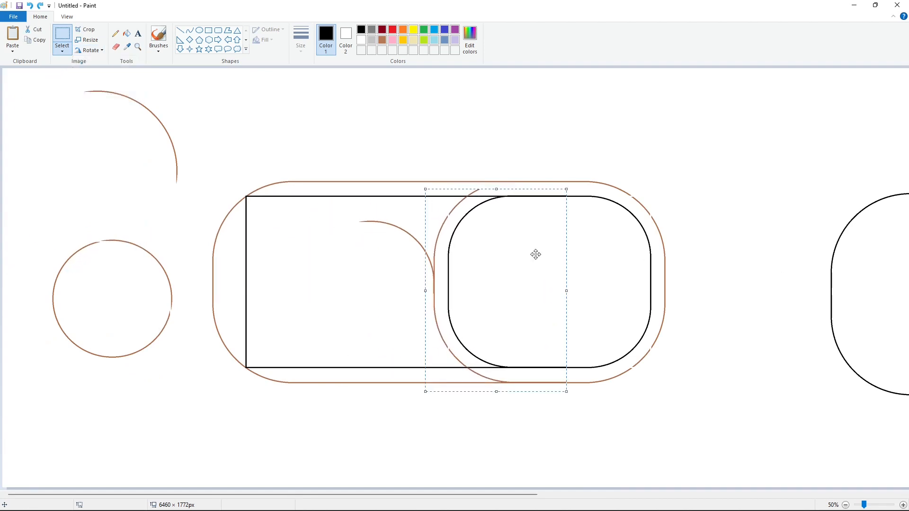
key(Down)
key(Left)
key(Left)
click(685, 268)
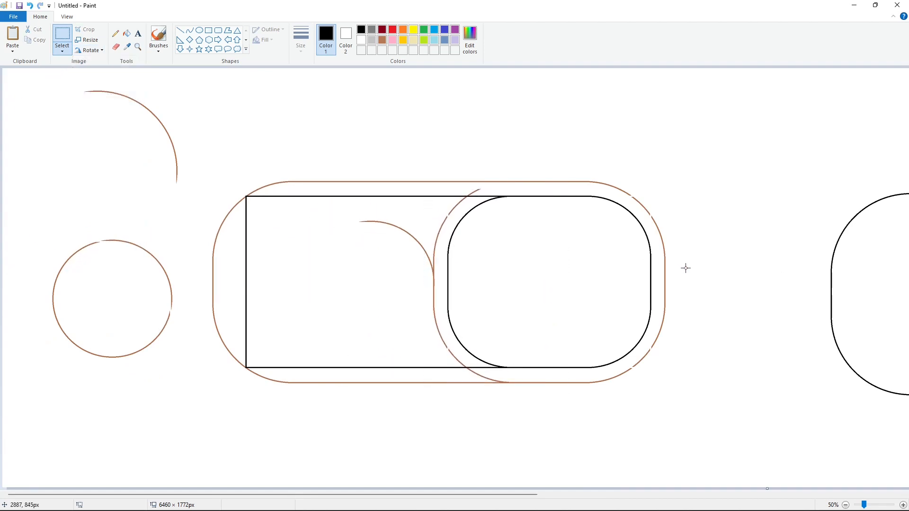
key(ctrl+z)
Recolor the inner rectangle's black outline brown with a fill.
click(127, 33)
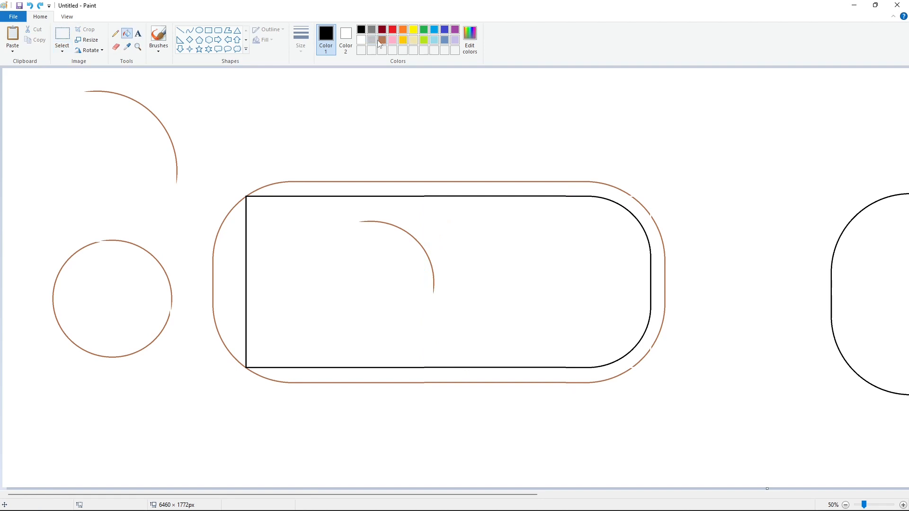
click(382, 40)
click(564, 196)
Paste the copied right end, flip it horizontally and move it to the middle of the nested rectangles.
key(ctrl+v)
click(90, 50)
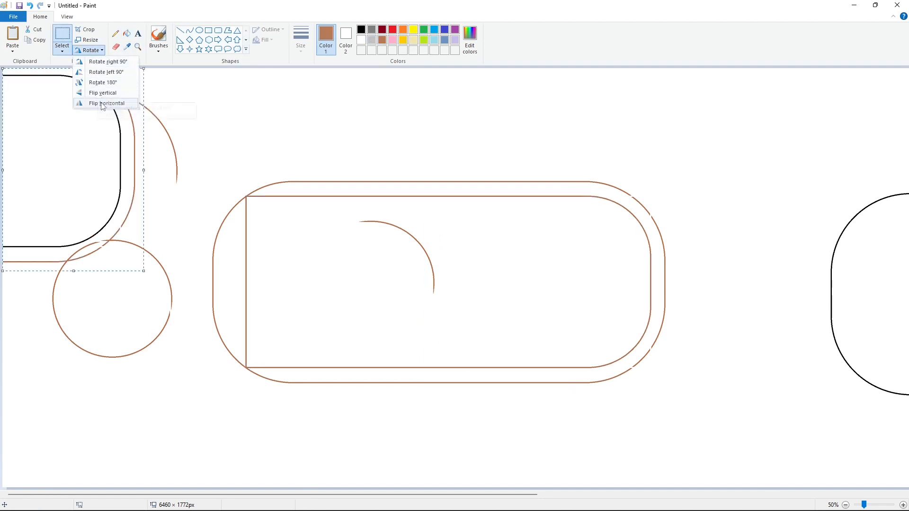
click(100, 101)
drag(88, 150, 511, 266)
Align the flipped end's lines with the top and bottom edges of the nested rectangles and place it there.
key(Down)
key(Down)
key(Down)
key(Down)
key(Down)
key(Down)
key(Down)
key(Down)
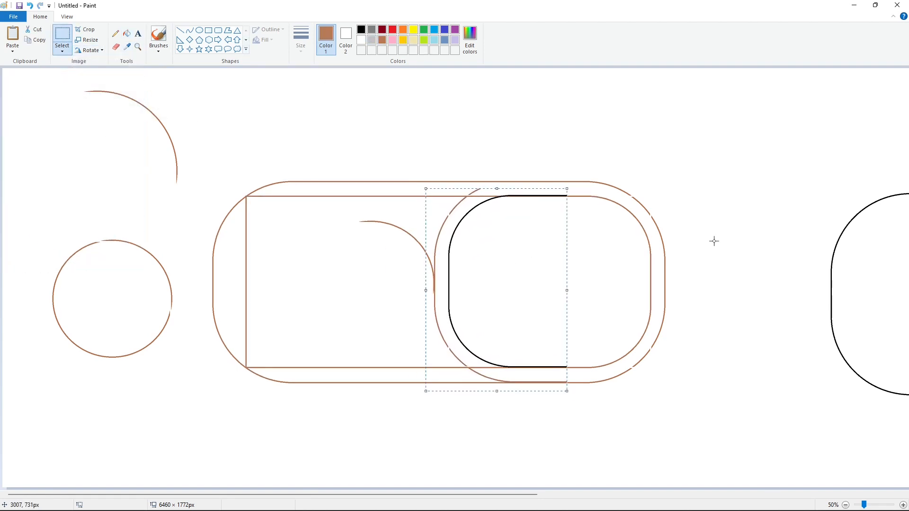
click(714, 354)
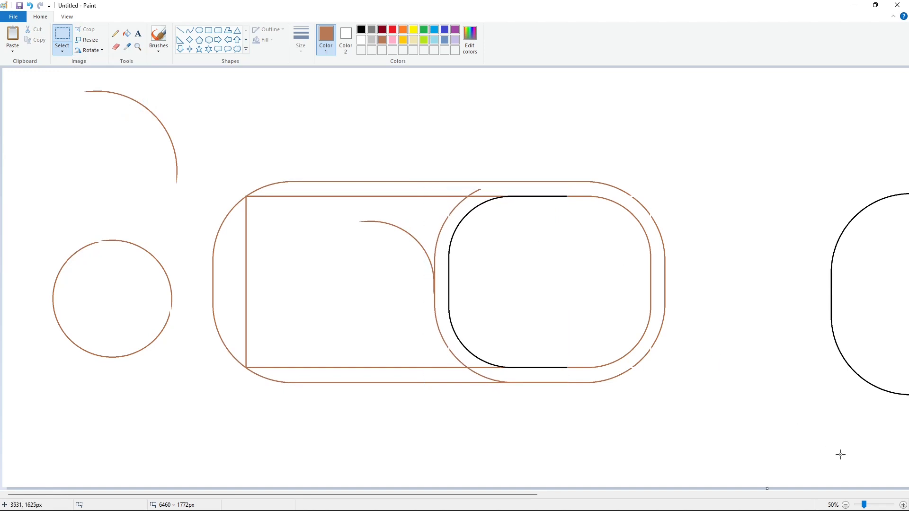
Try to erase the brown lines crossing the new left end with fills, undoing each attempt.
click(903, 505)
mouse_move(246, 496)
mouse_down()
mouse_move(458, 496)
mouse_move(407, 496)
mouse_up()
scroll(368, 321, down, 3)
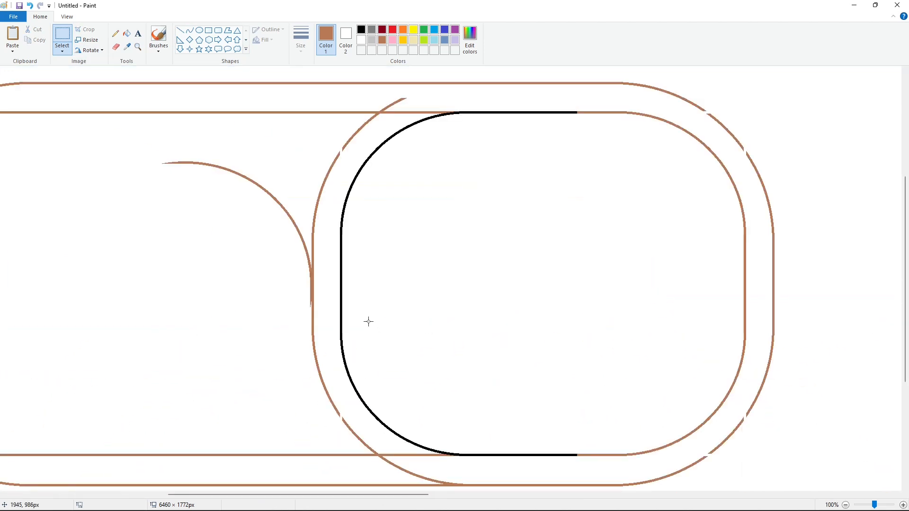
click(127, 40)
click(380, 111)
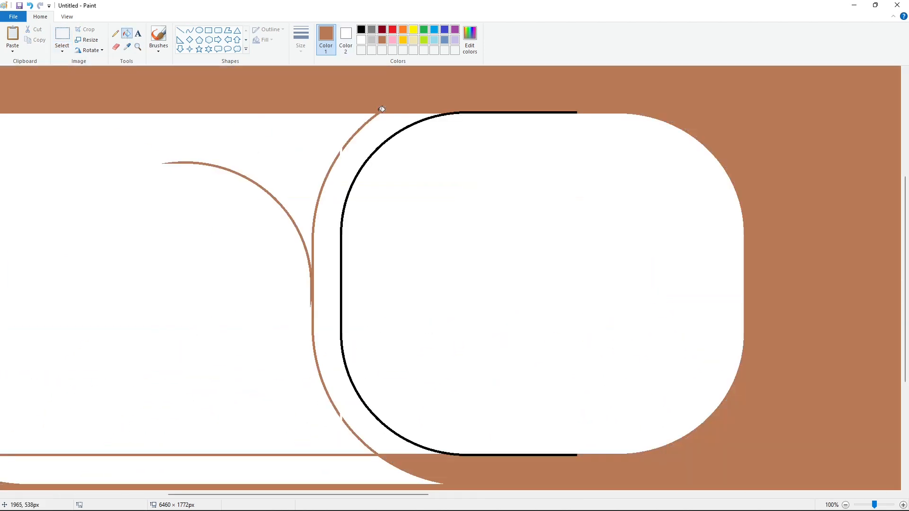
key(ctrl+z)
click(361, 39)
click(380, 111)
scroll(420, 197, up, 3)
scroll(422, 195, down, 5)
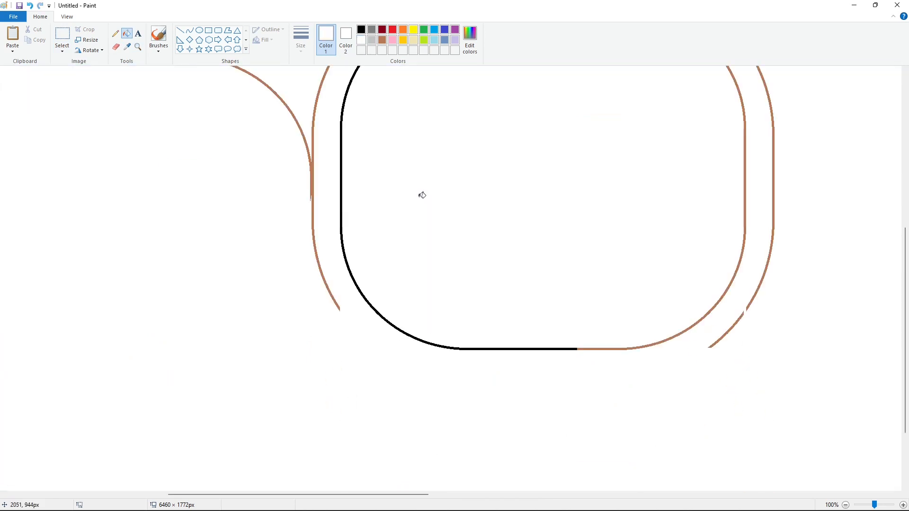
scroll(421, 195, up, 3)
scroll(466, 465, down, 5)
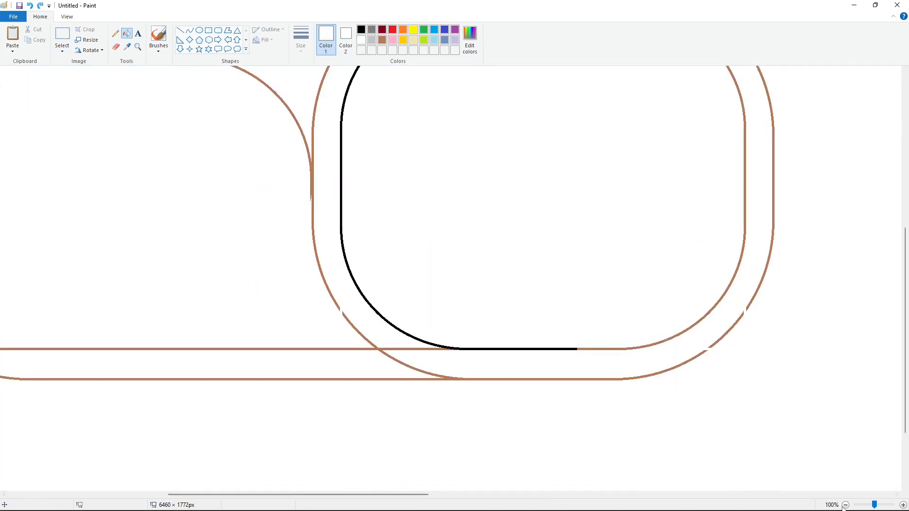
Select the separate black rounded rectangle with a margin around it and copy it.
scroll(467, 464, down, 1)
scroll(466, 465, right, 5)
click(62, 38)
drag(99, 139, 744, 436)
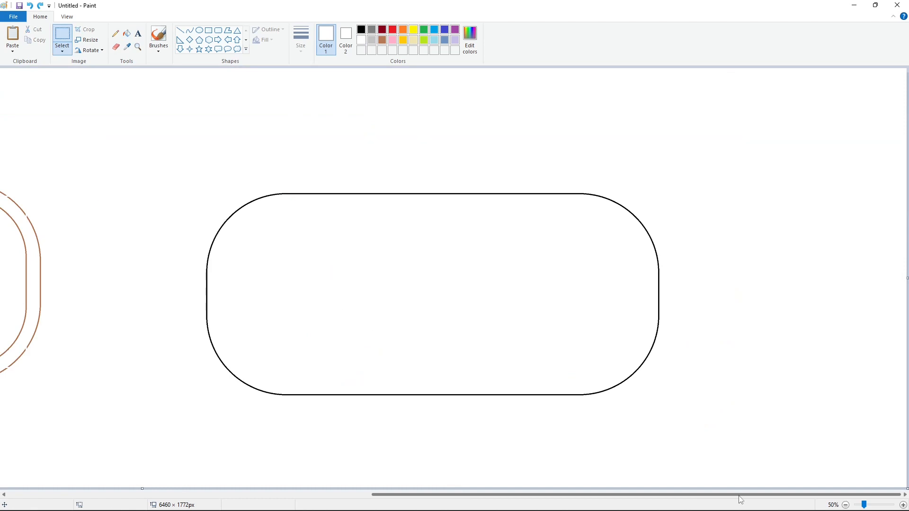
Paste the black rounded rectangle in the view of the nested rectangles' right end.
drag(739, 495, 359, 495)
click(902, 505)
drag(235, 494, 456, 495)
scroll(603, 399, down, 4)
key(ctrl+v)
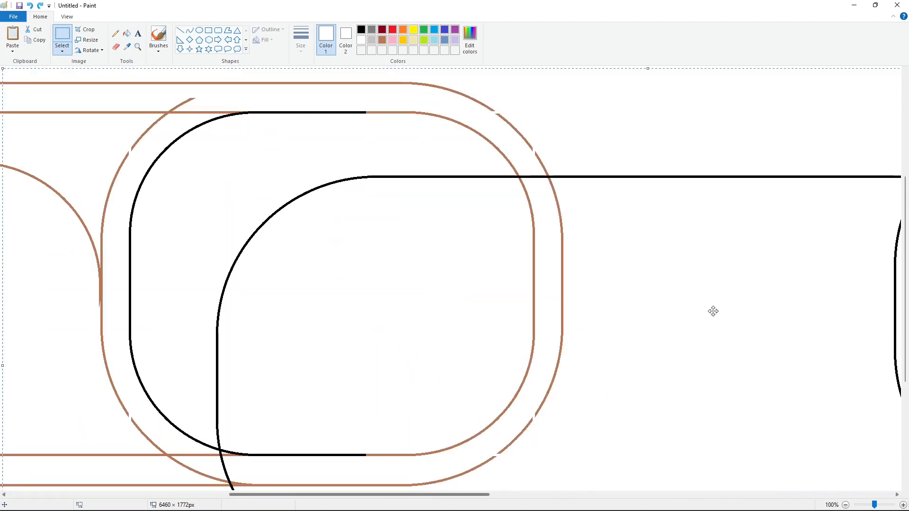
Align the pasted black rounded rectangle with the brown outer outline of the nested rectangles and place it there.
drag(714, 311, 440, 278)
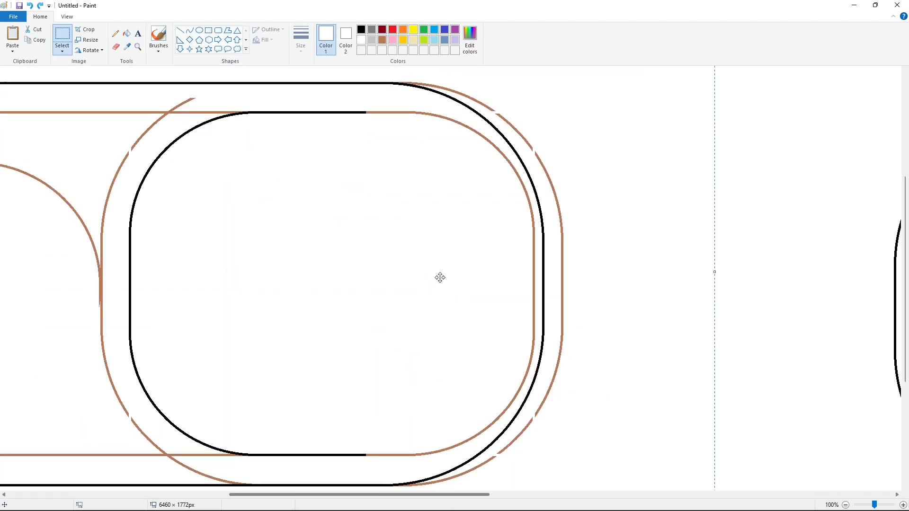
key(Right)
key(Right)
key(Right)
key(Right)
key(Right)
key(Right)
key(Right)
key(Right)
key(Right)
key(Right)
key(Right)
key(Right)
key(Right)
key(Right)
key(Right)
key(Right)
key(Right)
key(Right)
key(Right)
key(Right)
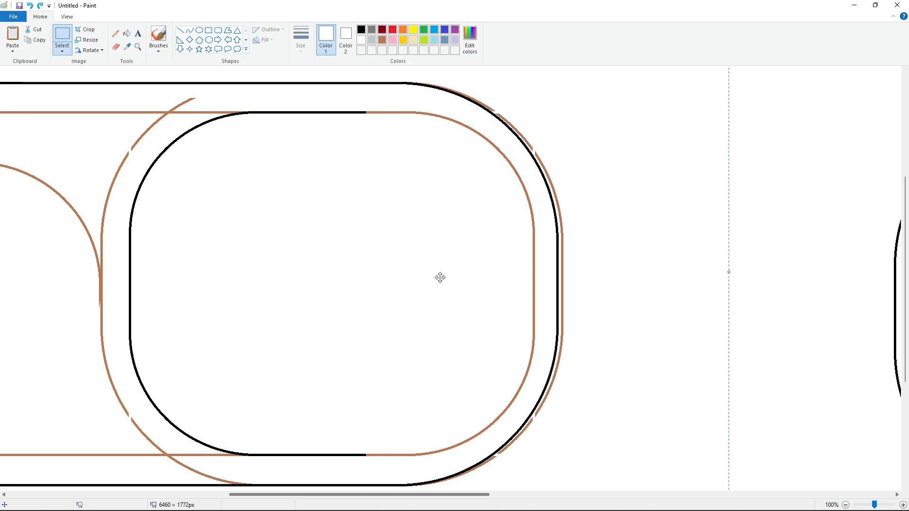
key(Right)
key(Right)
key(Right)
key(Right)
key(Right)
key(Right)
key(Right)
key(Right)
key(Right)
key(Right)
click(845, 505)
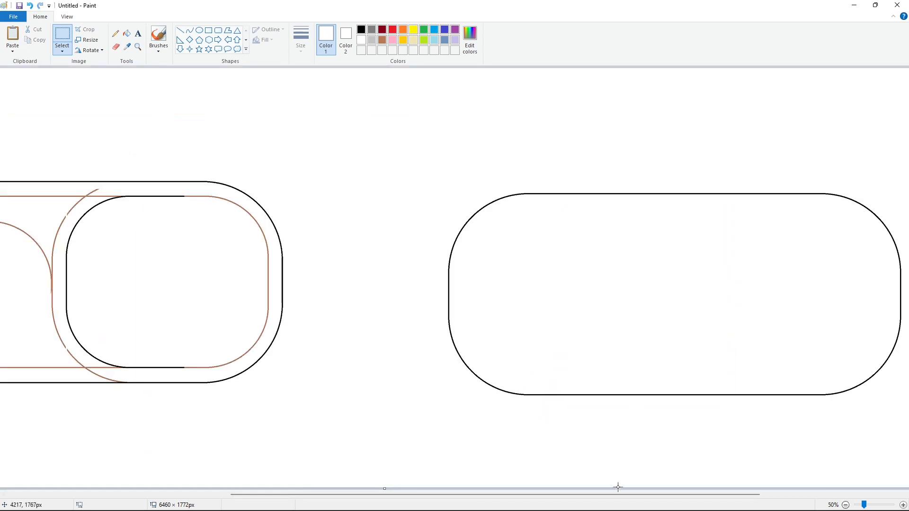
Erase the brown lines between the black outer outline and the inner rounded rectangle by filling them with white.
drag(617, 494, 303, 494)
click(126, 33)
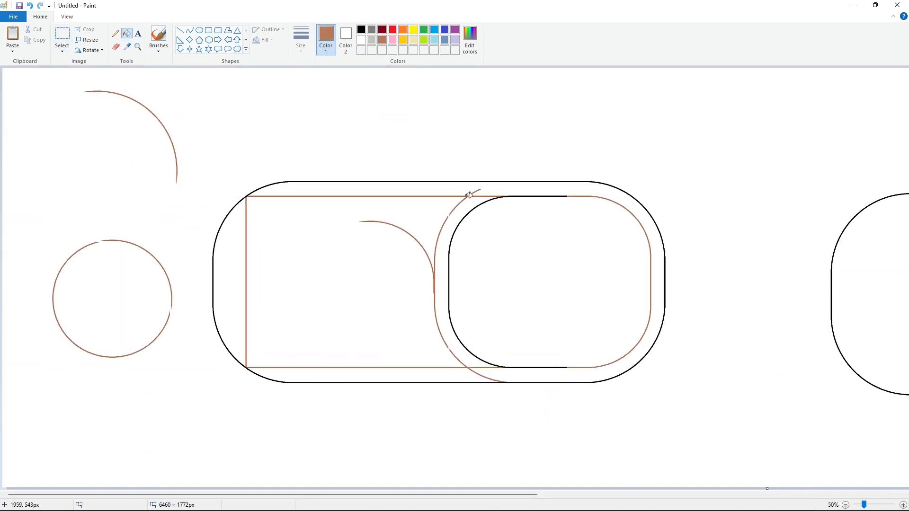
click(360, 39)
click(470, 196)
click(434, 276)
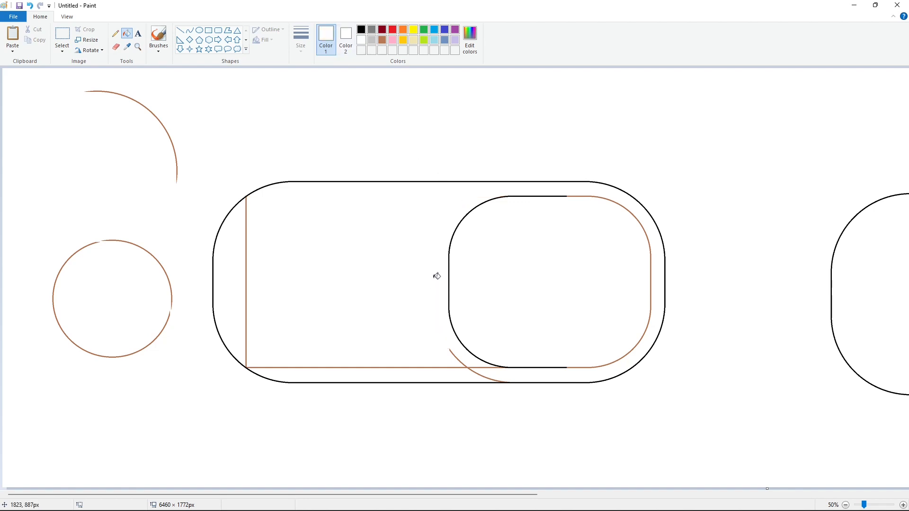
click(469, 367)
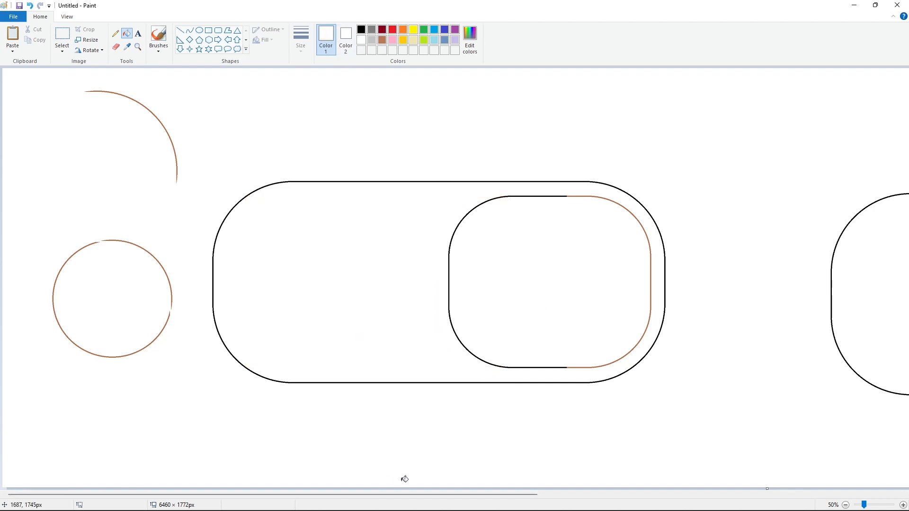
Fill the brown right end of the inner rounded rectangle's outline with black.
drag(376, 495, 484, 502)
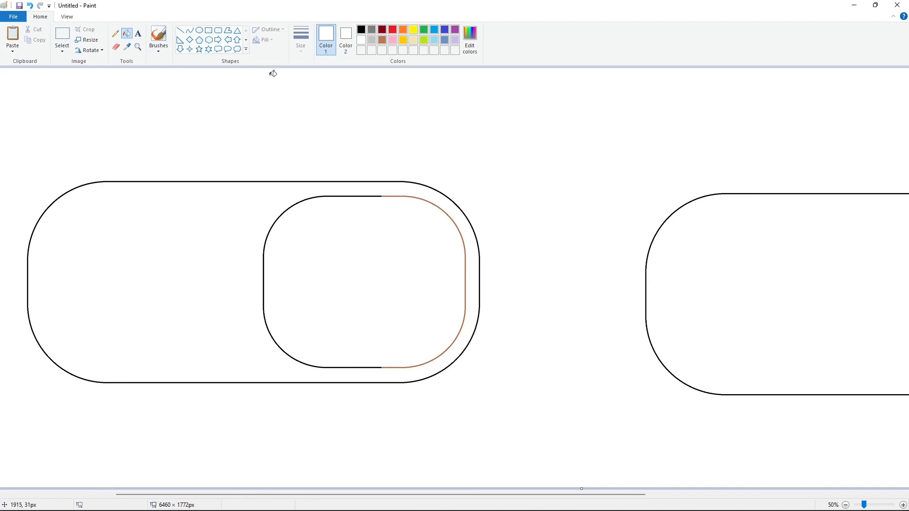
click(467, 242)
scroll(630, 437, left, 6)
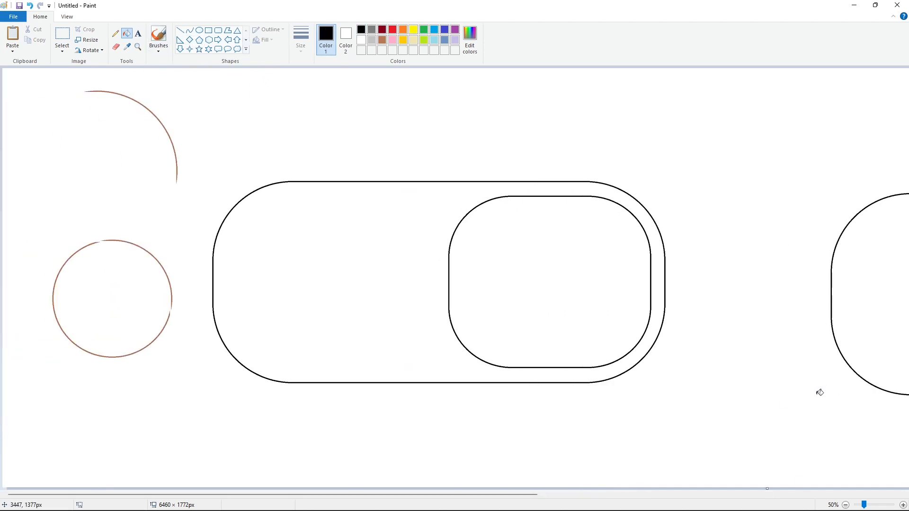
Copy the lower-left corner of the inner rounded rectangle and flip the pasted piece horizontally.
click(62, 34)
scroll(390, 449, up, 1)
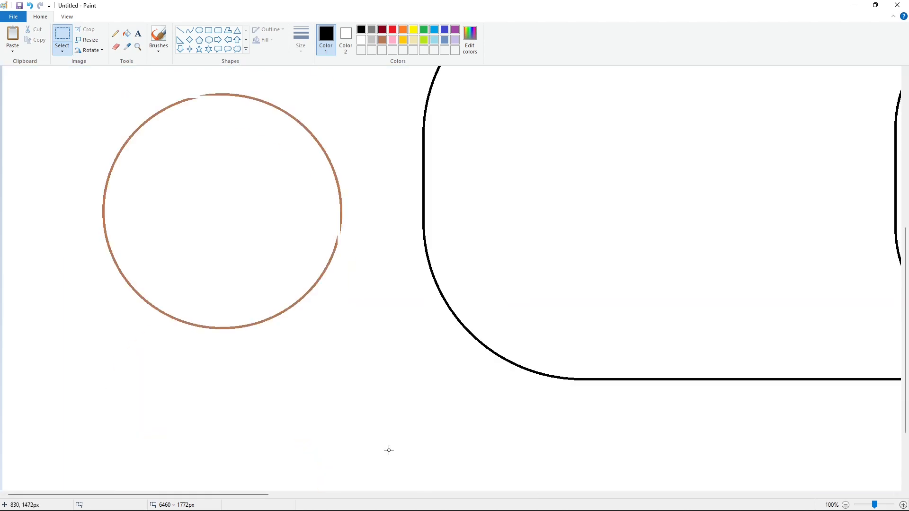
drag(260, 495, 391, 493)
drag(270, 290, 3, 69)
click(89, 51)
click(107, 103)
Move the flipped corner until its vertical end meets the inner rounded rectangle's left edge, curving away as a tail.
drag(136, 185, 683, 259)
key(Left)
key(Left)
key(Left)
key(Left)
key(Left)
key(Left)
key(Left)
key(Left)
key(Left)
key(Left)
key(Left)
key(Left)
key(Left)
key(Left)
key(Left)
key(Left)
key(Left)
key(Left)
key(Left)
key(Left)
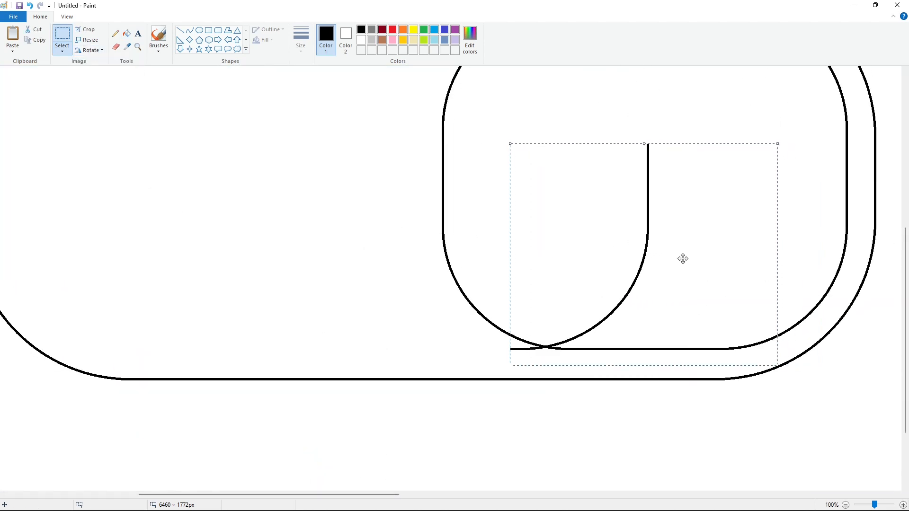
key(Left)
key(Left)
key(Left)
key(Left)
key(Left)
key(Left)
key(Left)
key(Left)
key(Left)
key(Left)
key(Left)
key(Left)
key(Left)
key(Left)
key(Left)
key(Left)
key(Left)
key(Left)
key(Left)
key(Left)
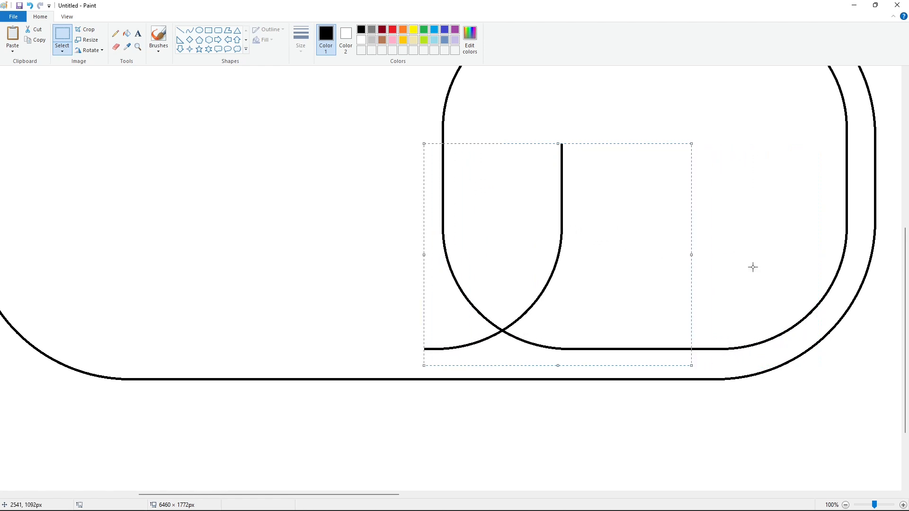
key(Left)
key(Left)
key(Left)
key(Left)
key(Left)
key(Left)
key(Left)
key(Left)
key(Left)
key(Left)
key(Left)
key(Left)
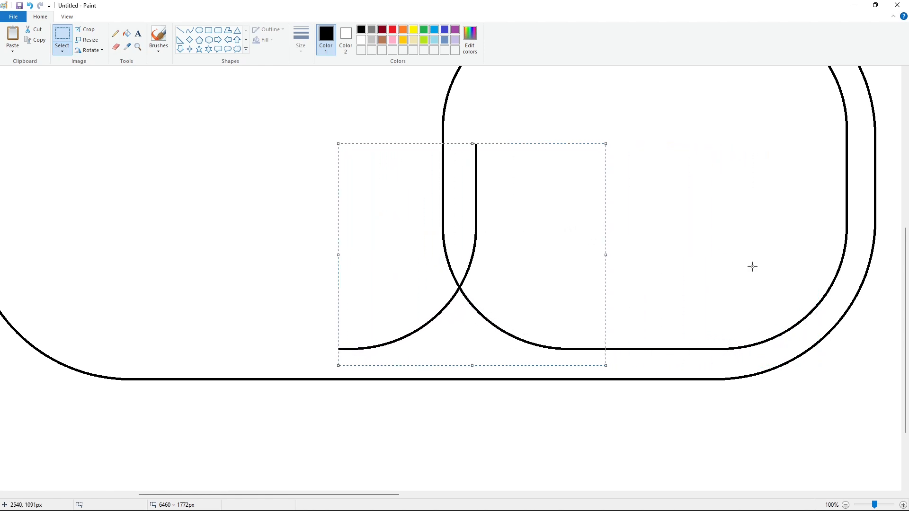
Try closing the tail with a horizontal black line about 515 px long along the inner rectangle's bottom edge.
click(180, 31)
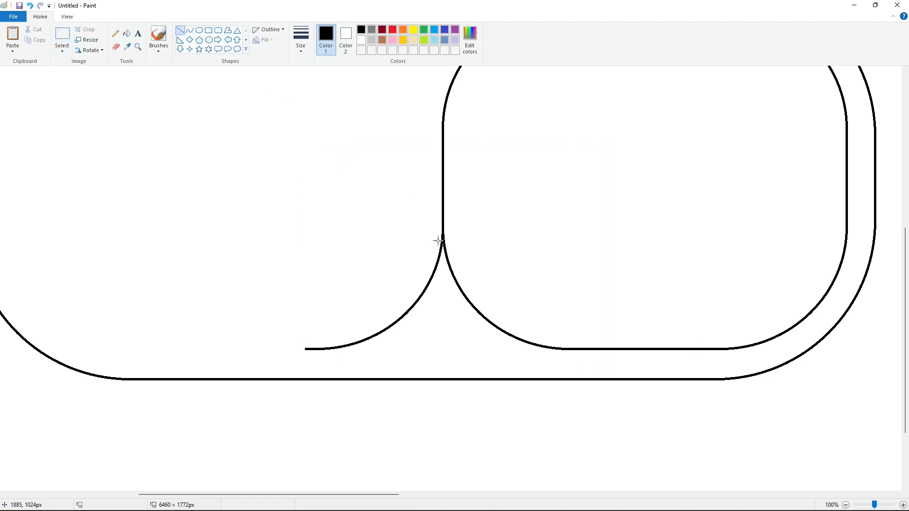
drag(381, 349, 624, 349)
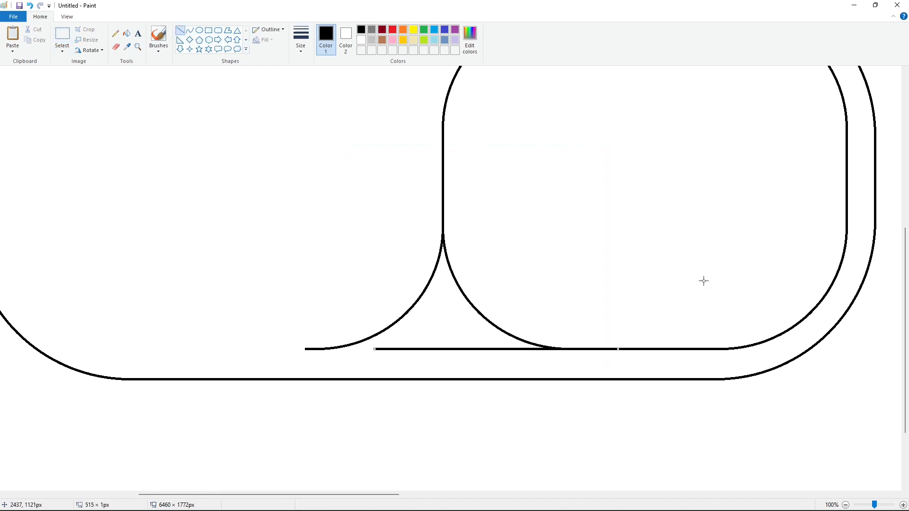
click(845, 504)
drag(495, 494, 364, 494)
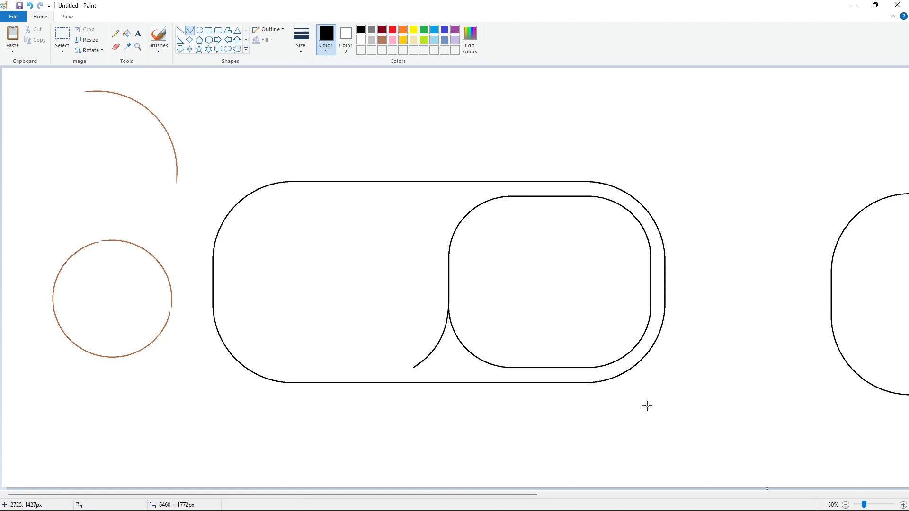
Draw a horizontal black line from the tip of the curved tail to the inner rounded rectangle's bottom edge.
click(879, 503)
drag(266, 494, 414, 499)
scroll(336, 265, down, 7)
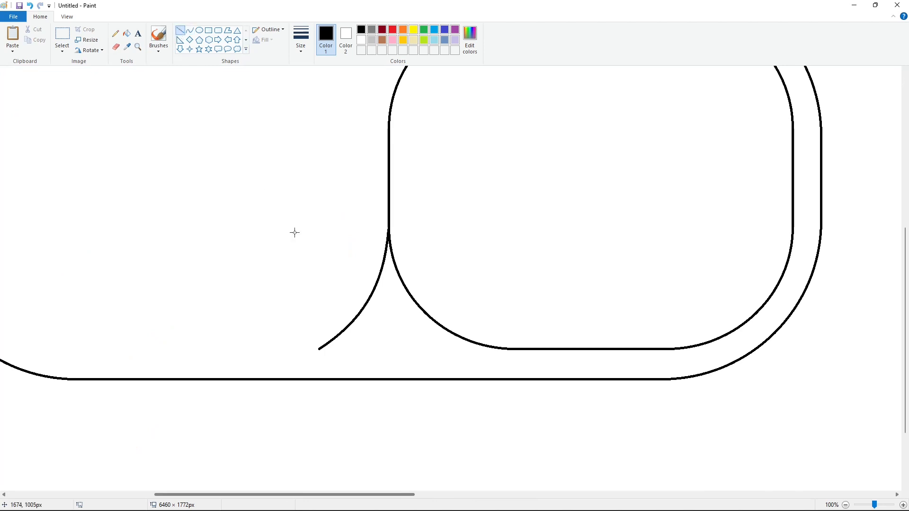
drag(312, 349, 530, 349)
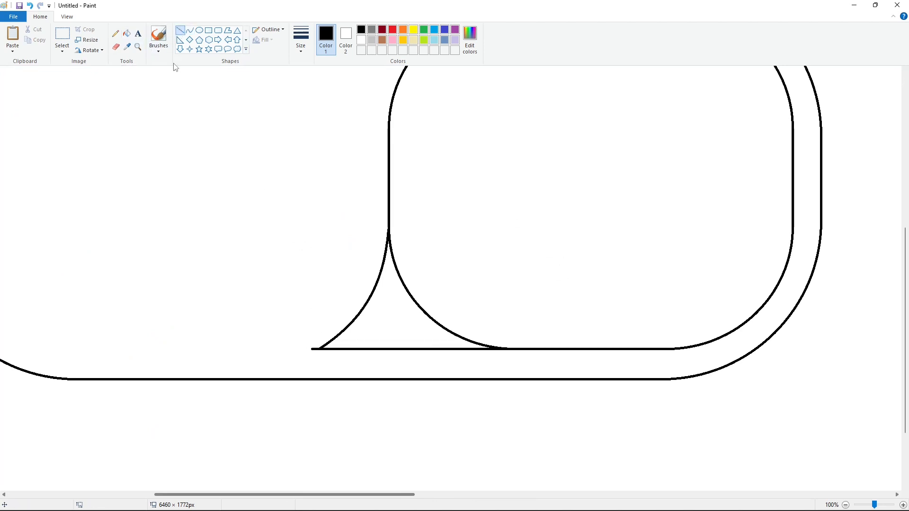
Fill the tail and the inner rounded rectangle with black to form one solid speech bubble.
click(128, 35)
click(389, 320)
click(531, 265)
click(845, 505)
drag(475, 495, 324, 494)
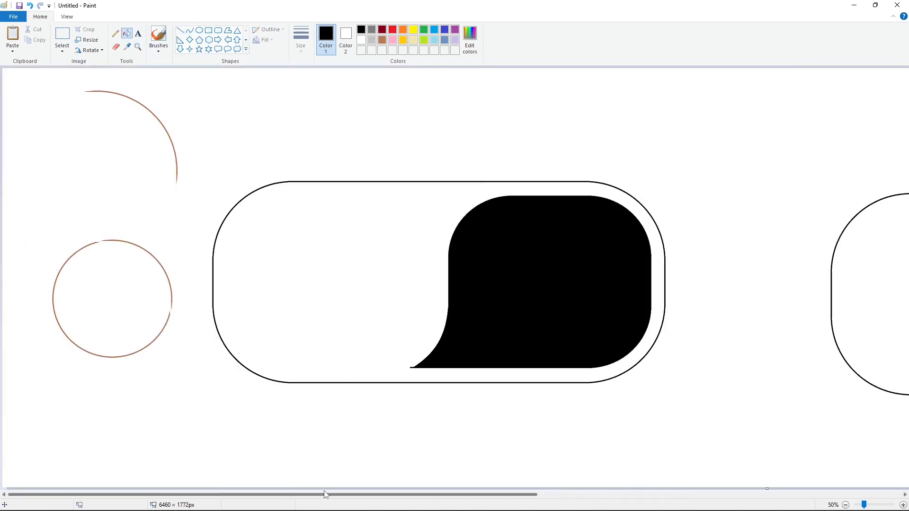
Recolor the solid black speech bubble brown.
click(181, 30)
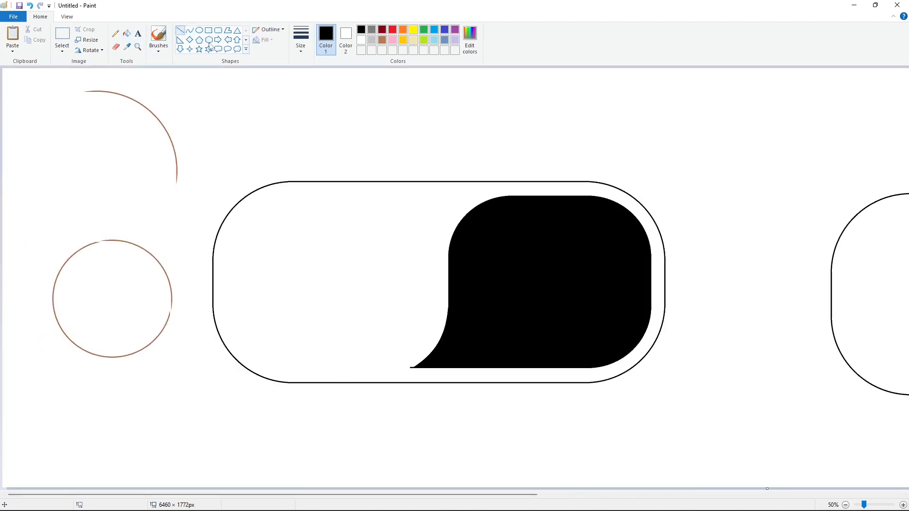
click(473, 350)
click(127, 34)
click(518, 273)
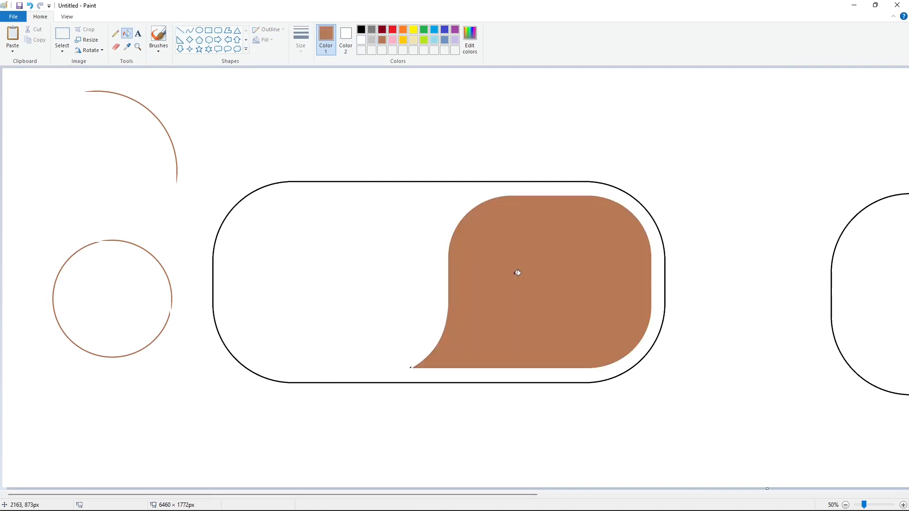
Erase the stray black remnant at the tip of the bubble's tail by filling it with white.
click(903, 505)
drag(265, 495, 371, 495)
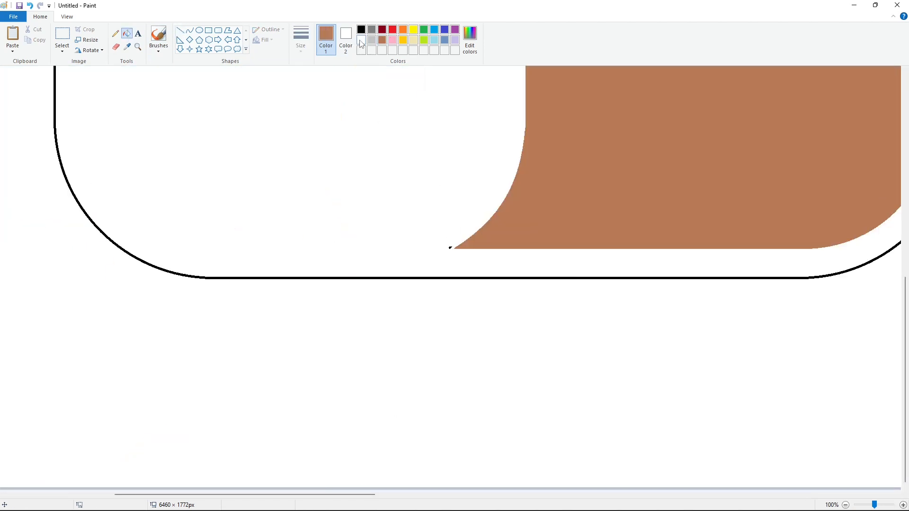
click(361, 41)
click(450, 247)
click(845, 505)
drag(628, 496, 511, 502)
Draw a large black ellipse about 1305 × 1327 px extending above and below the middle of the outer rounded rectangle.
click(199, 29)
click(361, 30)
drag(301, 151, 586, 435)
drag(448, 150, 448, 122)
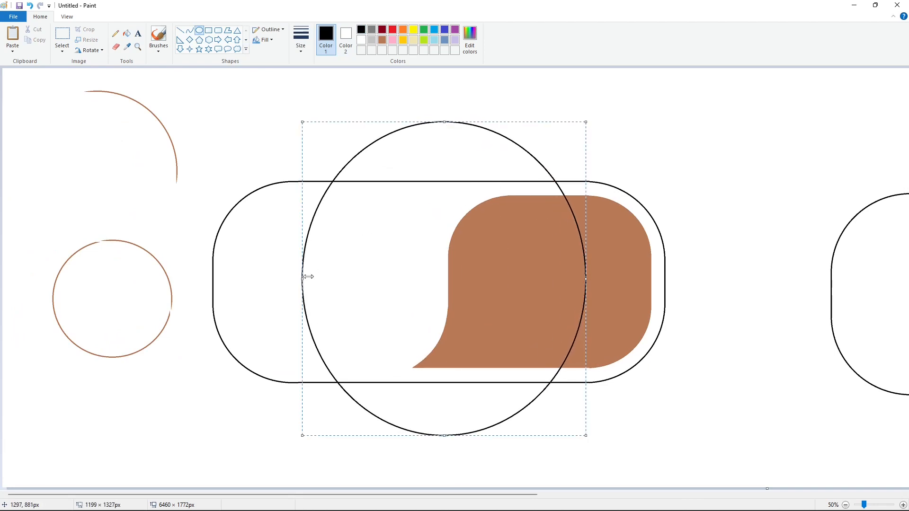
drag(303, 279, 284, 279)
drag(586, 279, 593, 283)
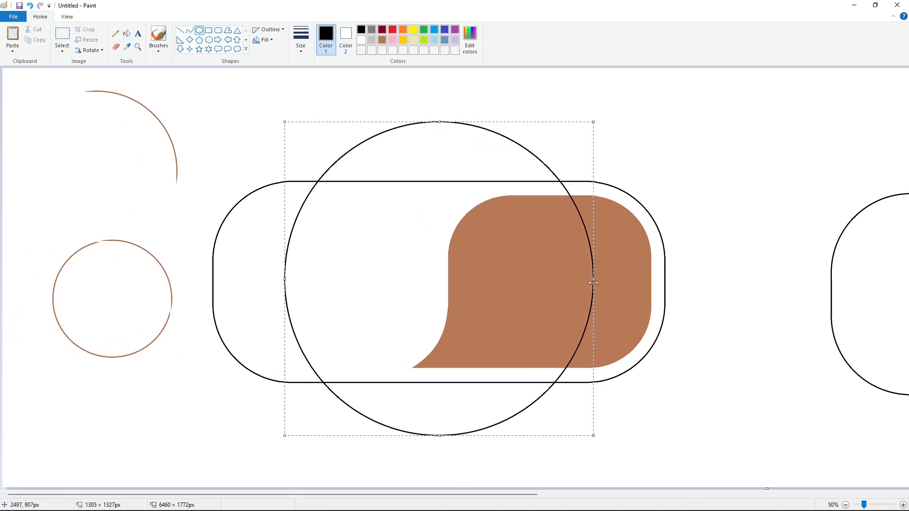
click(726, 294)
Draw short brown lines across the ellipse's outline where it crosses the bubble's top and bottom edges.
click(903, 505)
drag(263, 495, 467, 497)
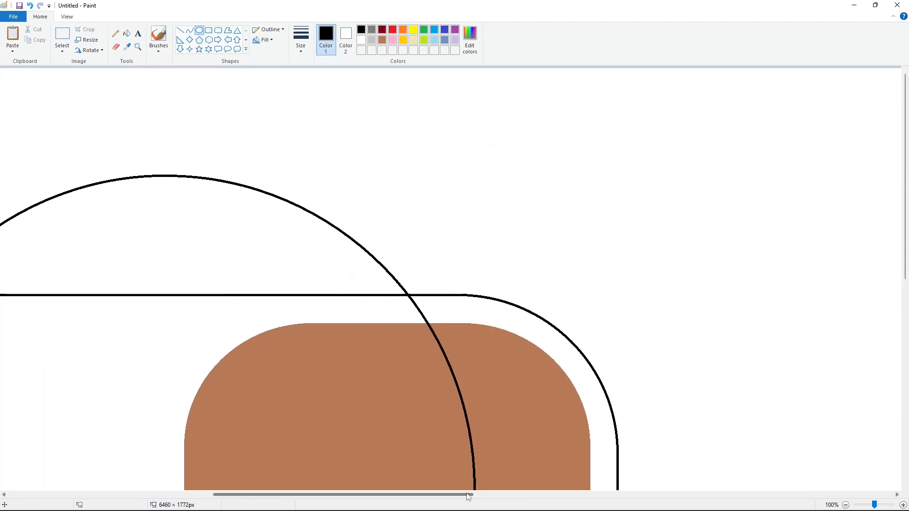
click(382, 39)
click(180, 30)
drag(419, 327, 445, 328)
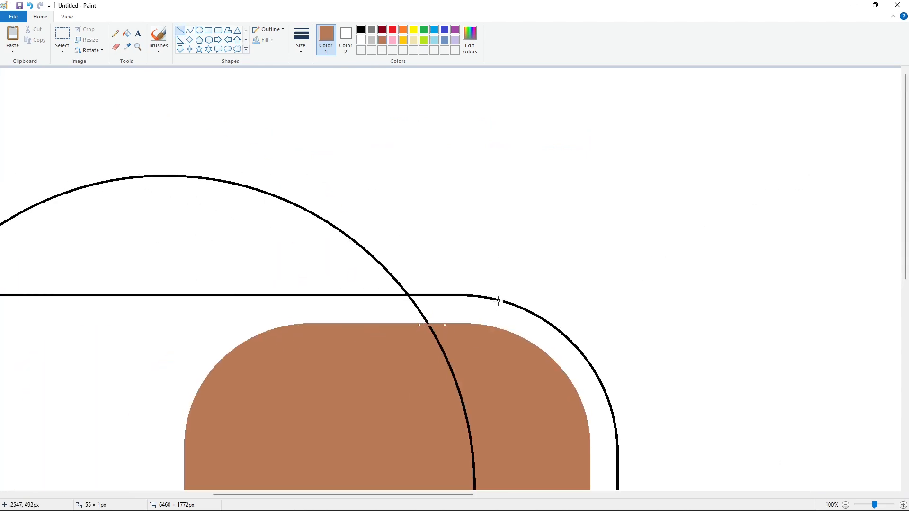
scroll(498, 301, down, 5)
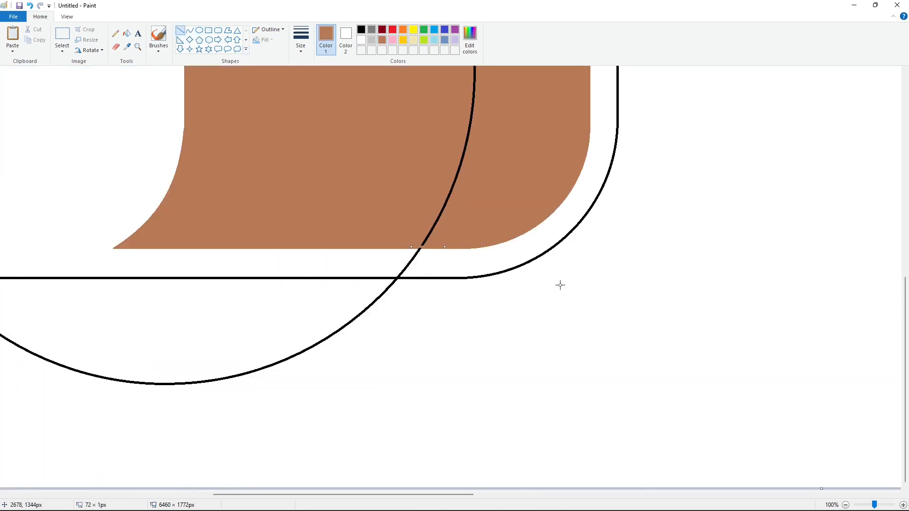
Fill the part of the ellipse's outline that lies inside the speech bubble with brown.
scroll(558, 291, up, 5)
click(126, 34)
click(473, 253)
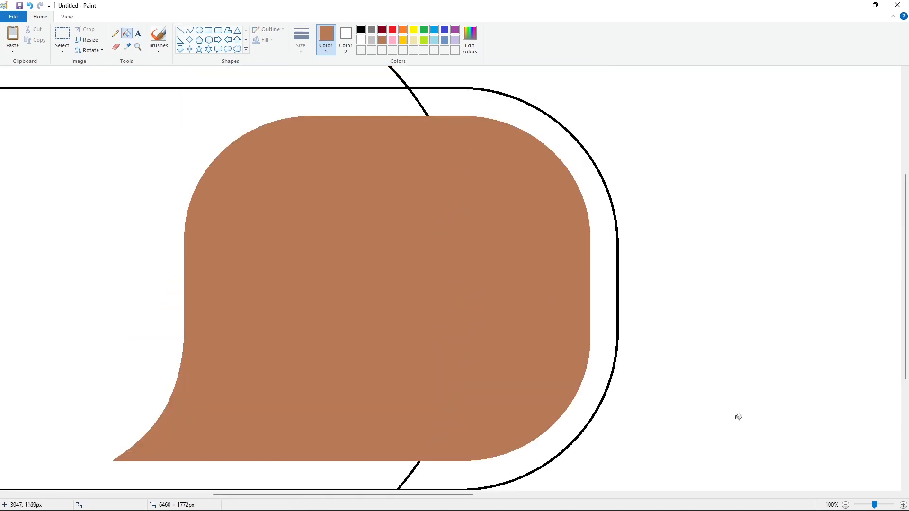
Cut the spare rounded rectangle off the canvas by shrinking it, and set the canvas to about 3786 × 1772 px.
click(845, 505)
click(845, 505)
drag(768, 173, 355, 176)
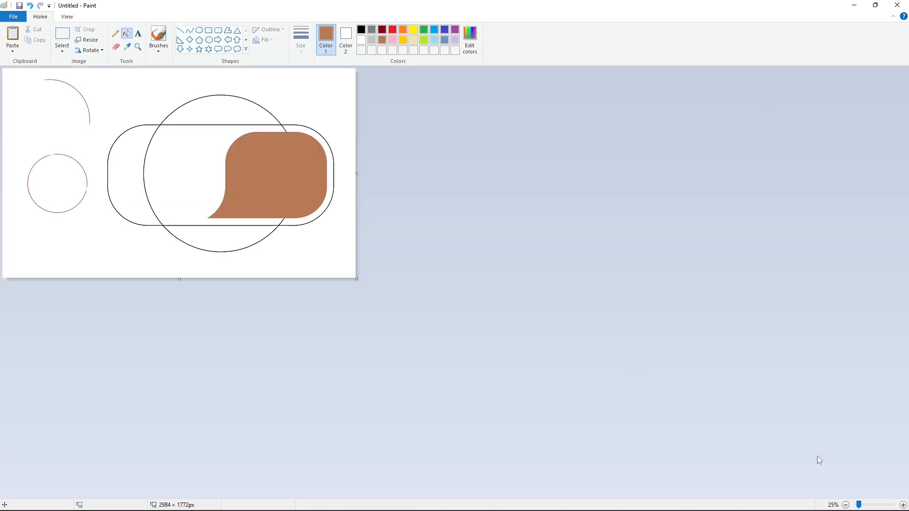
click(903, 505)
drag(710, 279, 900, 279)
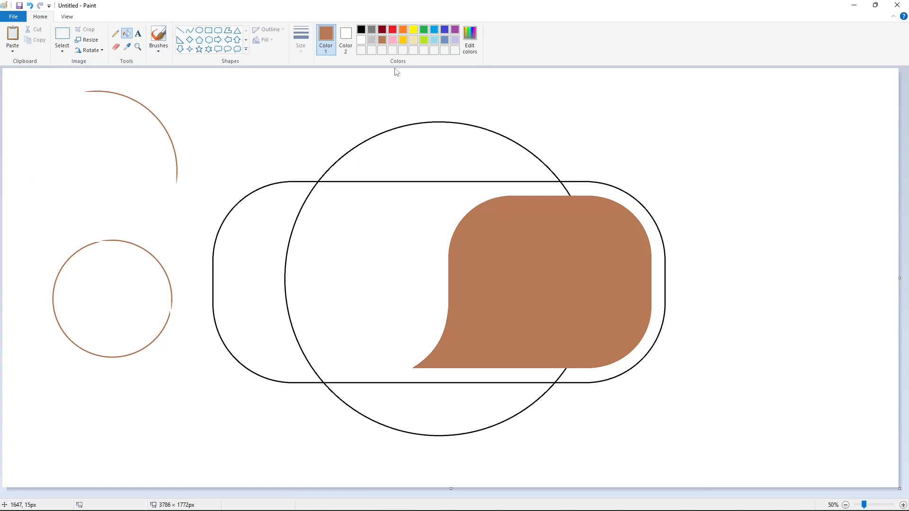
Fill all areas of the ellipse and outer rounded rectangle around the bubble with black, and recolor the merged shape lavender.
click(361, 30)
click(403, 151)
click(407, 209)
click(611, 189)
click(288, 209)
click(417, 402)
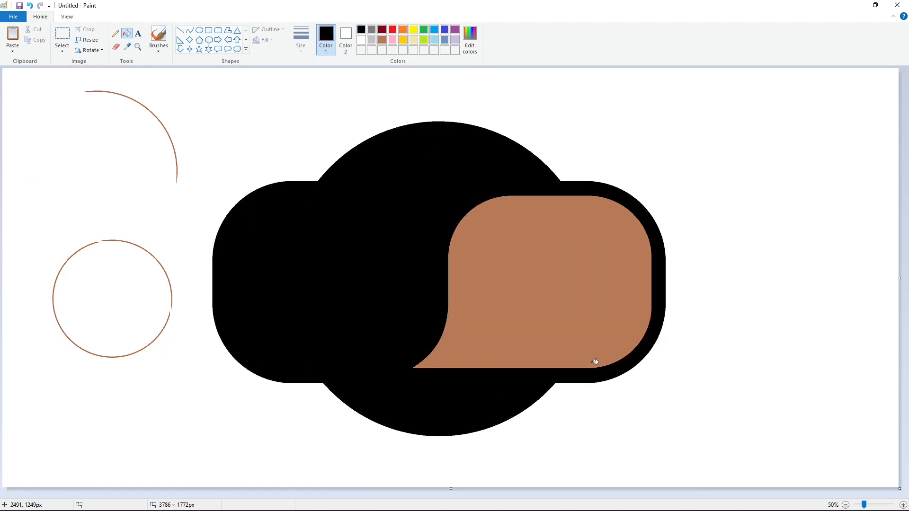
click(455, 40)
click(436, 229)
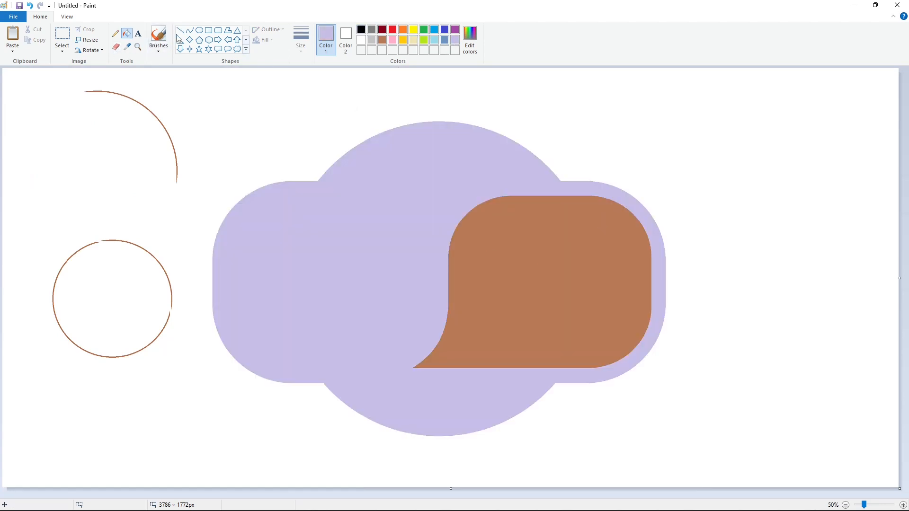
Outline the left half of a block letter W with straight black lines on the lavender area beside the speech bubble.
click(179, 29)
click(360, 29)
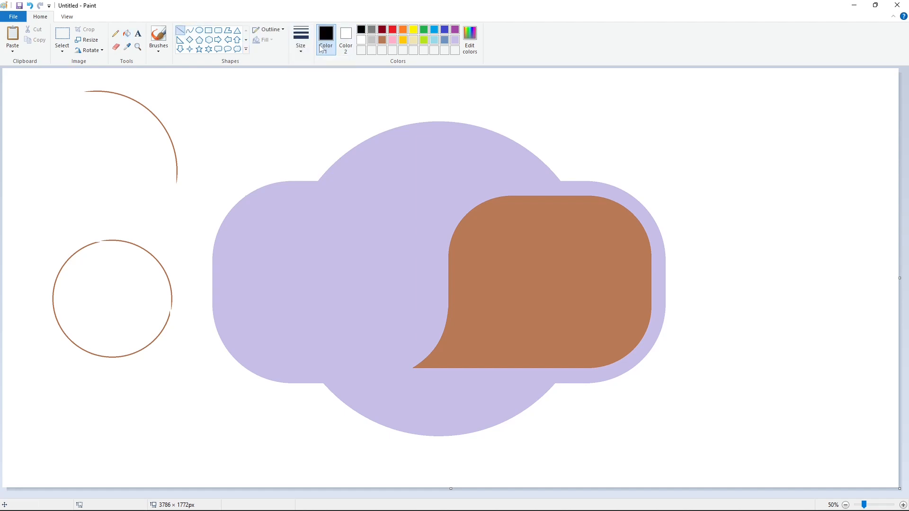
drag(251, 229, 275, 329)
drag(280, 228, 300, 326)
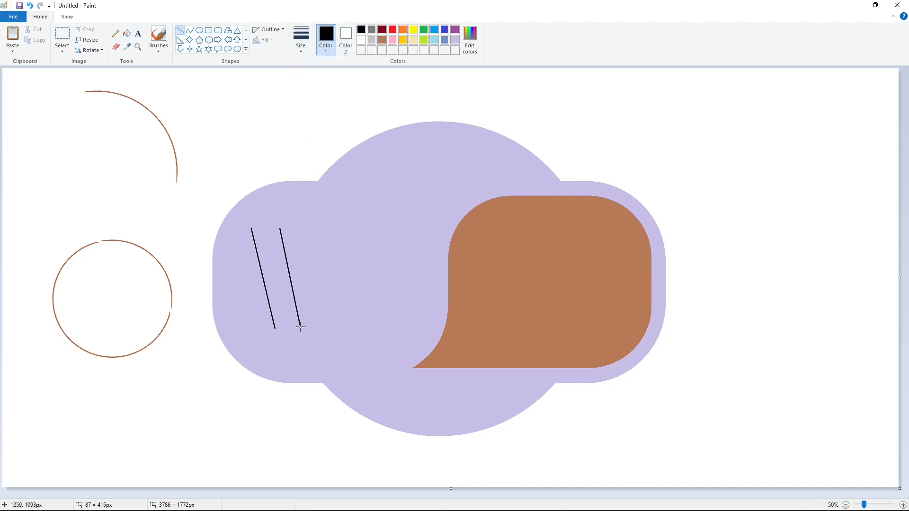
key(ctrl+z)
drag(289, 274, 291, 299)
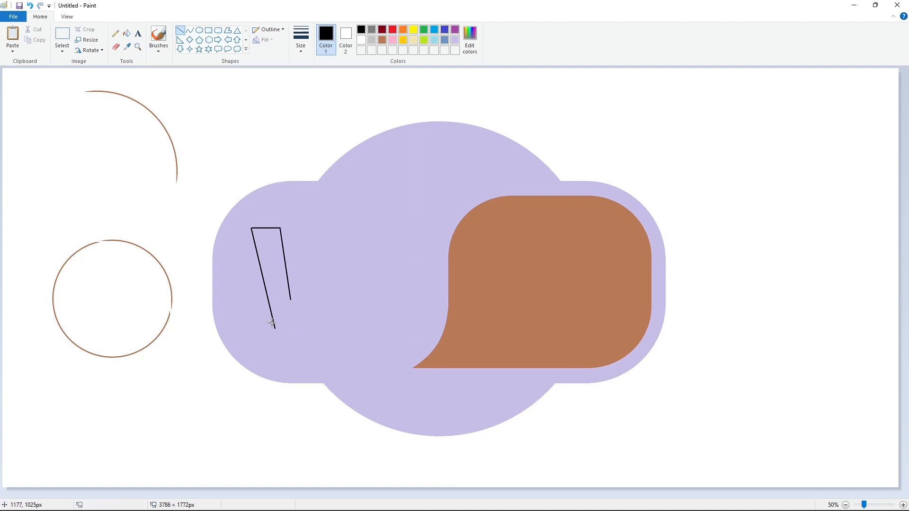
drag(300, 328, 313, 265)
drag(291, 299, 299, 227)
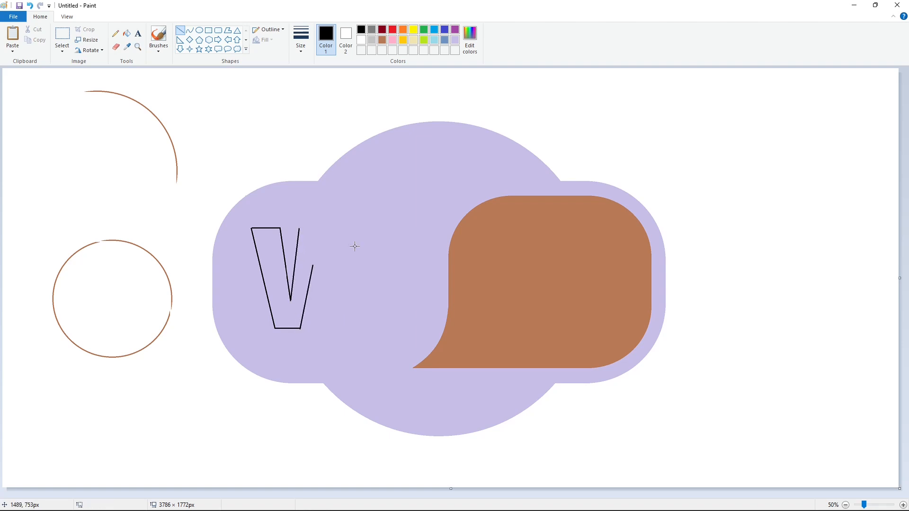
Copy the half W together with its lavender background and paste a duplicate in the canvas's upper-left corner.
click(902, 505)
scroll(416, 463, right, 3)
click(62, 35)
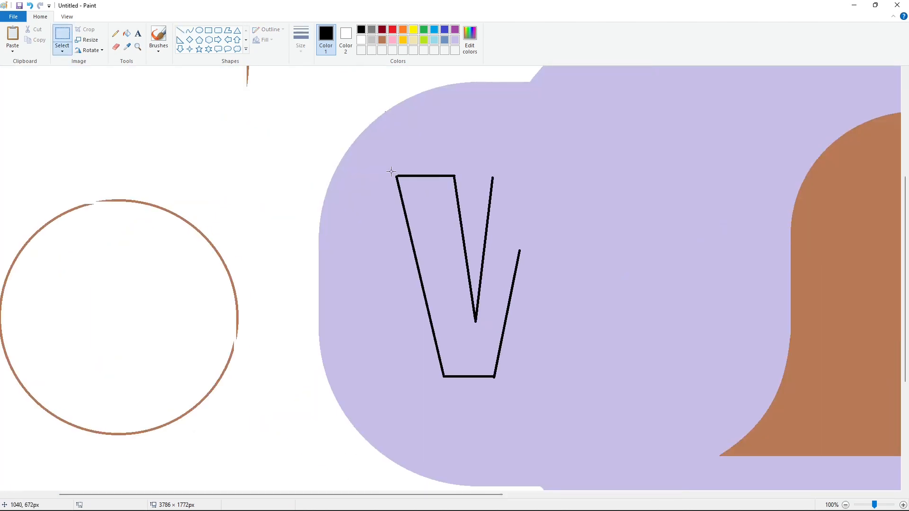
drag(384, 160, 604, 420)
key(ctrl+c)
key(ctrl+v)
key(Escape)
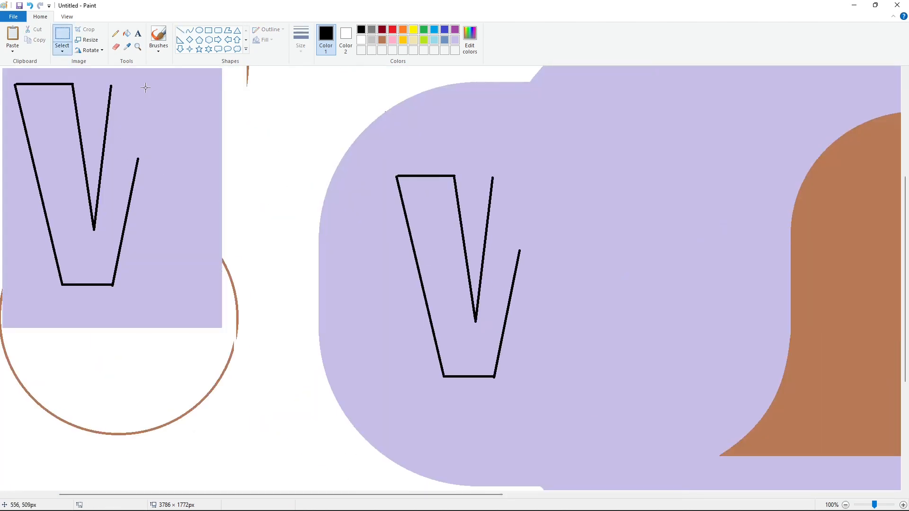
Fill the duplicate's lavender background with white, and copy and paste the half W on its white background.
click(127, 33)
click(361, 39)
click(213, 108)
click(62, 35)
drag(9, 74, 163, 309)
key(ctrl+c)
key(ctrl+v)
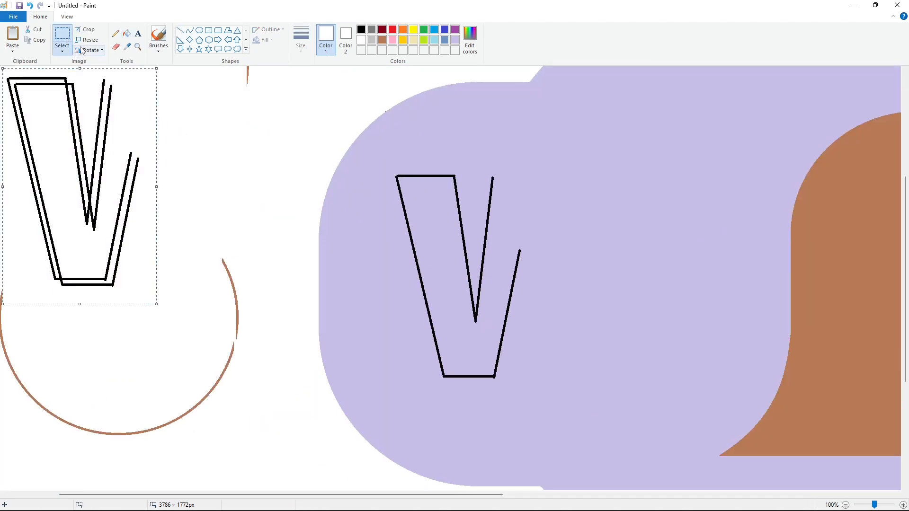
Try to complete the W by placing a mirrored half beside the original, and undo the placement.
drag(73, 149, 568, 249)
click(800, 435)
ctrl+scroll(800, 436, down, 1)
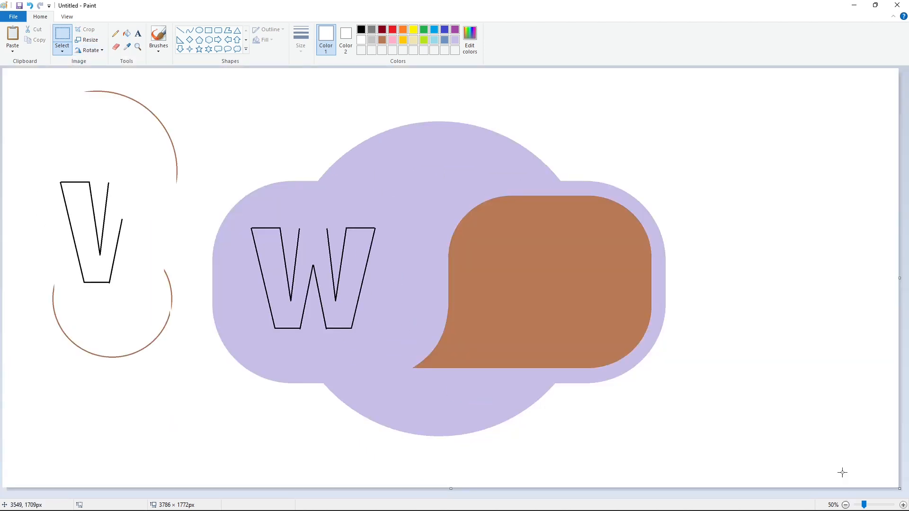
key(ctrl+z)
Flip the pasted half W horizontally and move it beside the original half until their inner strokes cross near the tips.
click(62, 48)
click(90, 50)
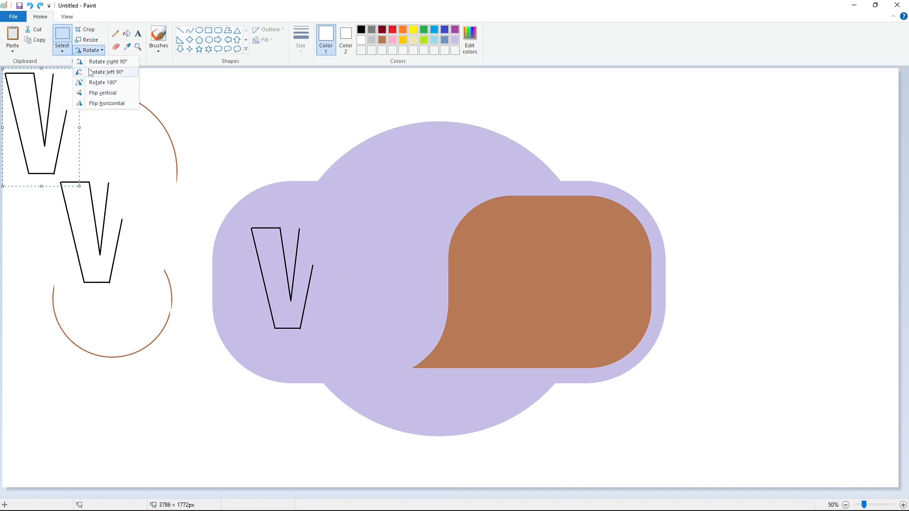
click(101, 177)
drag(40, 118, 321, 269)
key(Right)
key(Right)
key(Right)
key(Right)
key(Right)
key(Right)
key(Right)
key(Right)
key(Right)
key(Right)
key(Right)
key(Right)
key(Right)
key(Right)
key(Right)
key(Right)
key(Right)
key(Right)
key(Right)
key(Right)
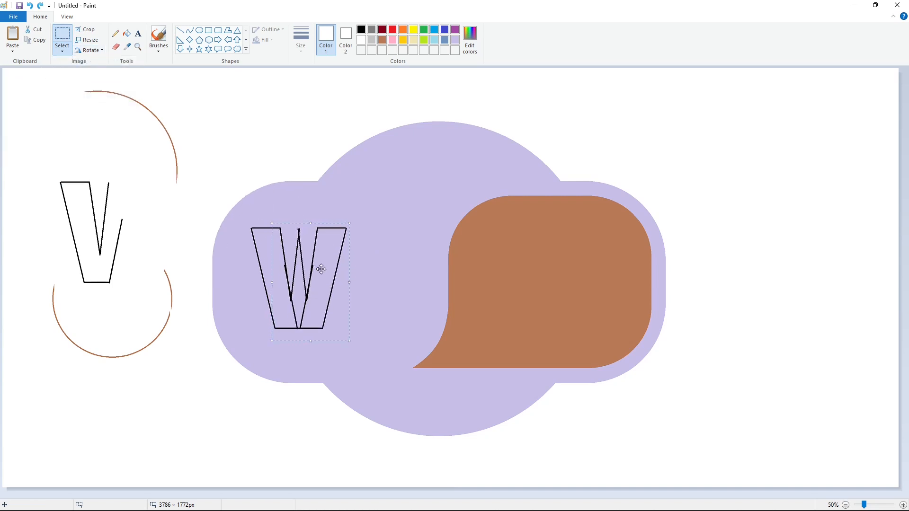
key(Right)
key(Right)
key(Right)
key(Right)
key(Right)
key(Right)
key(Right)
key(Right)
key(Right)
key(Right)
key(Right)
key(Right)
key(Right)
key(Right)
key(Right)
key(Right)
key(Right)
key(Right)
key(Right)
key(Right)
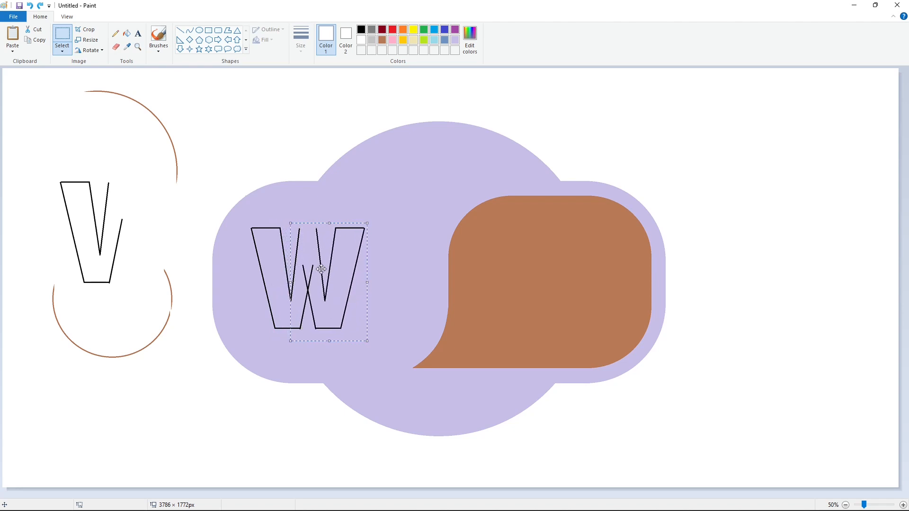
click(477, 292)
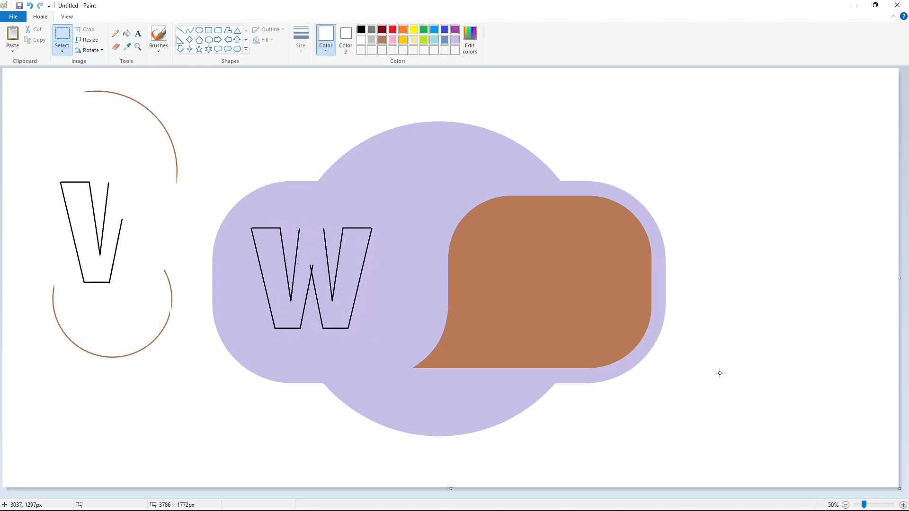
Close the gap at the W's top middle with a black line and fill the letter black.
click(903, 505)
click(180, 30)
click(361, 30)
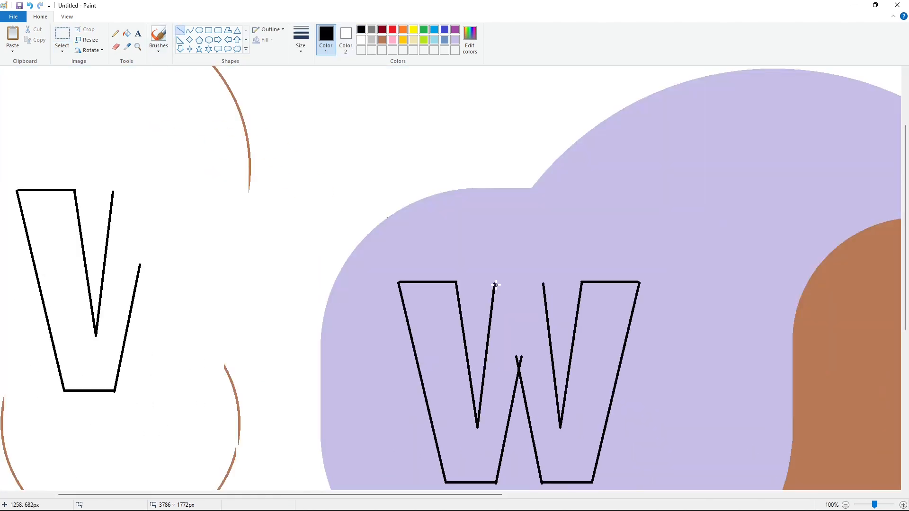
drag(494, 283, 543, 283)
click(127, 33)
click(447, 308)
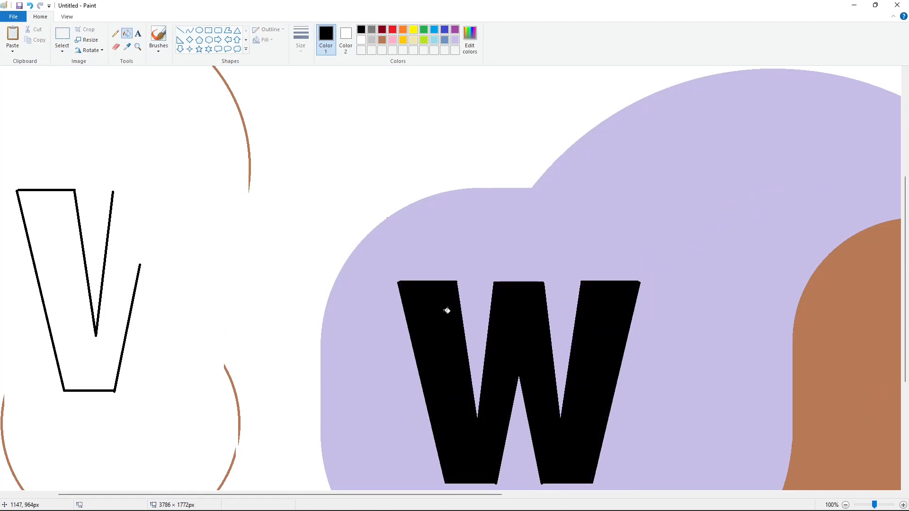
Touch up the W's outer edges with lavender lines.
scroll(446, 309, down, 2)
click(180, 29)
click(455, 40)
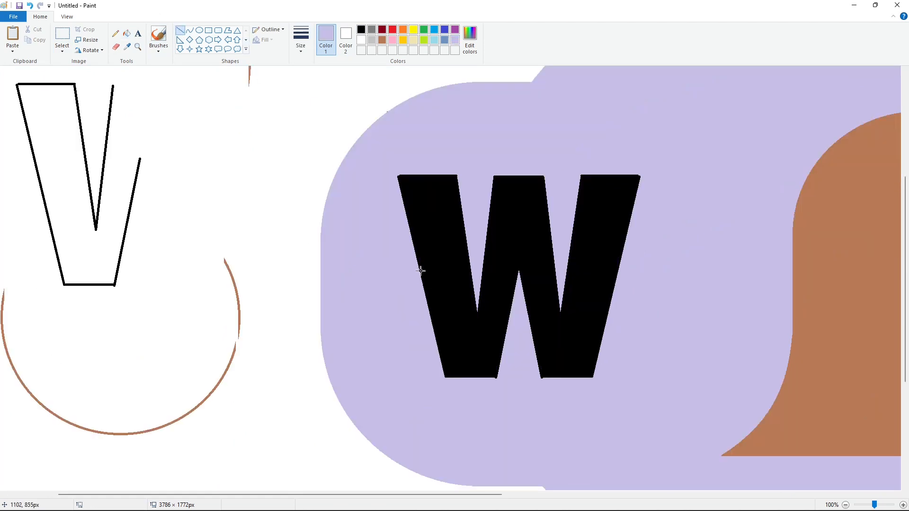
click(644, 369)
click(642, 247)
Draw the stem of a letter i beside the W as a rectangle filled with black.
click(845, 505)
click(209, 31)
click(361, 29)
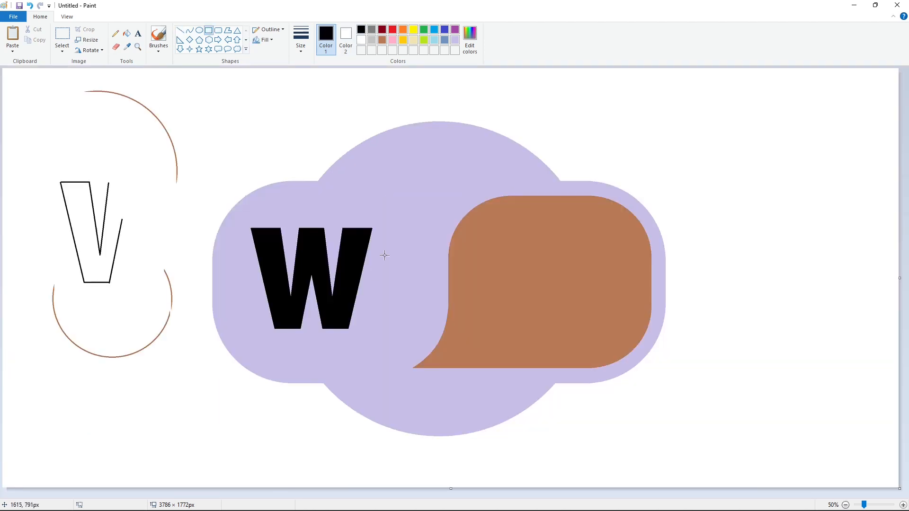
drag(385, 255, 411, 328)
click(126, 33)
click(397, 291)
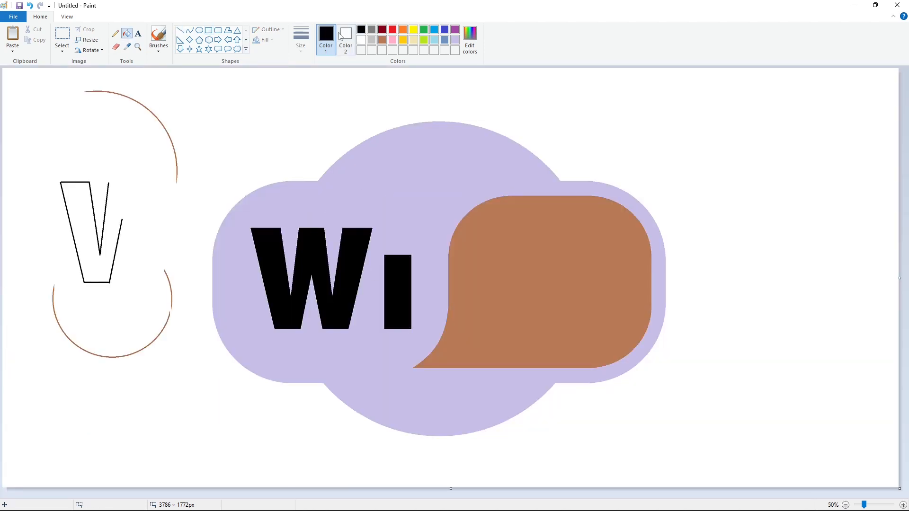
Add the dot above the i's stem as an ellipse filled with black.
click(199, 30)
mouse_move(383, 223)
mouse_down()
mouse_move(410, 251)
mouse_move(414, 237)
mouse_up()
click(127, 34)
click(402, 236)
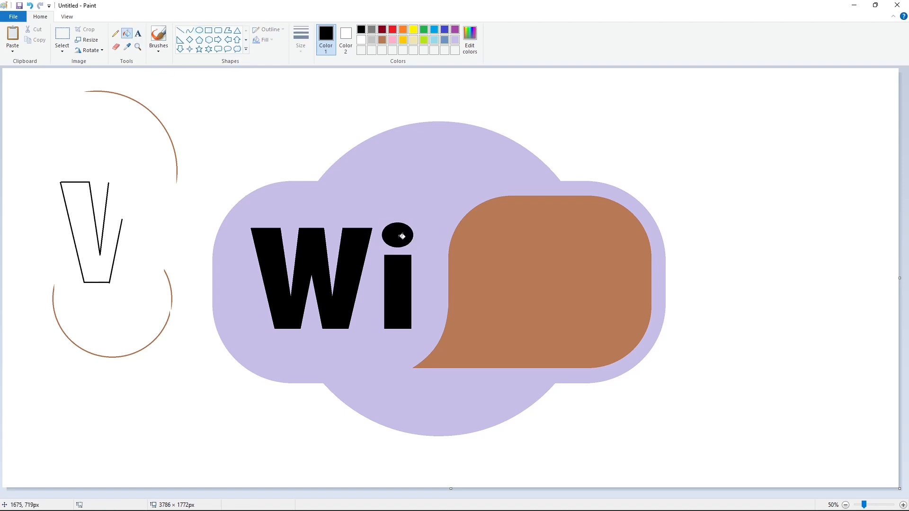
Outline a letter F on the brown speech bubble with three overlapping black rectangles, one upright and two crossbars.
click(209, 31)
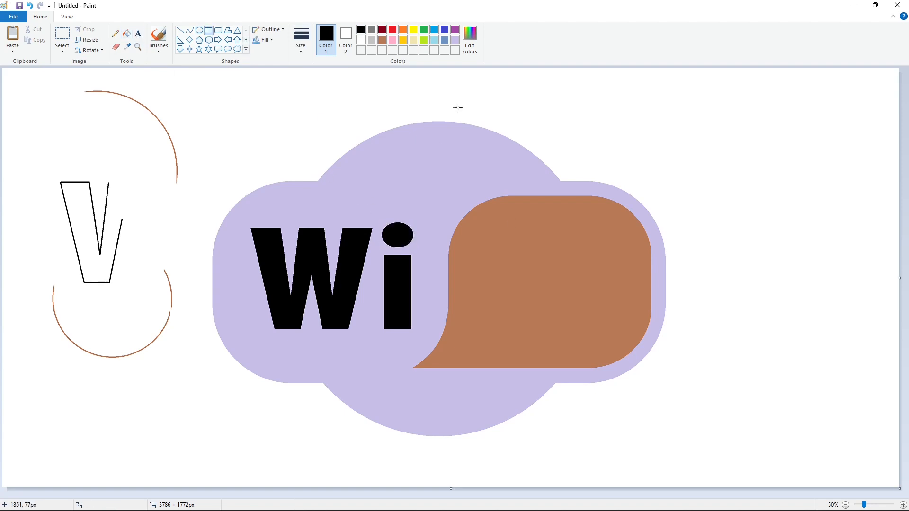
drag(485, 229, 511, 328)
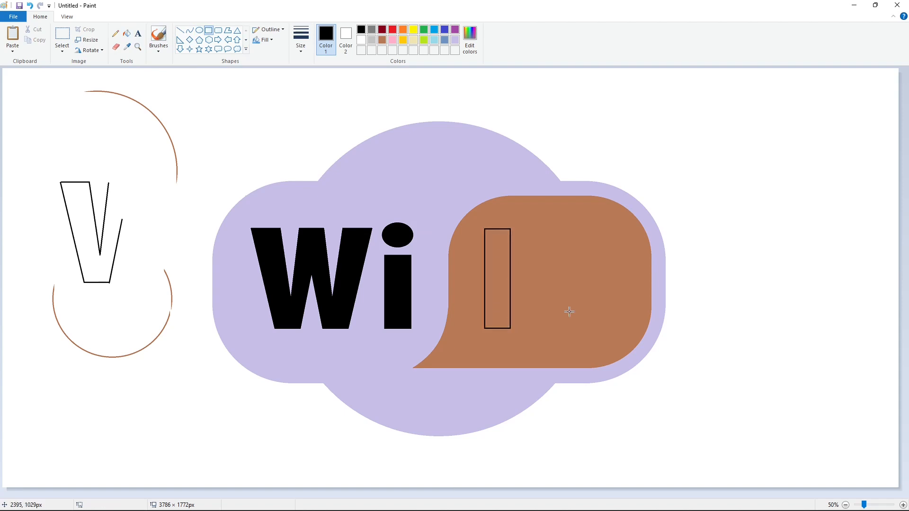
mouse_move(570, 229)
mouse_down()
mouse_move(541, 253)
mouse_move(482, 255)
mouse_move(506, 252)
mouse_up()
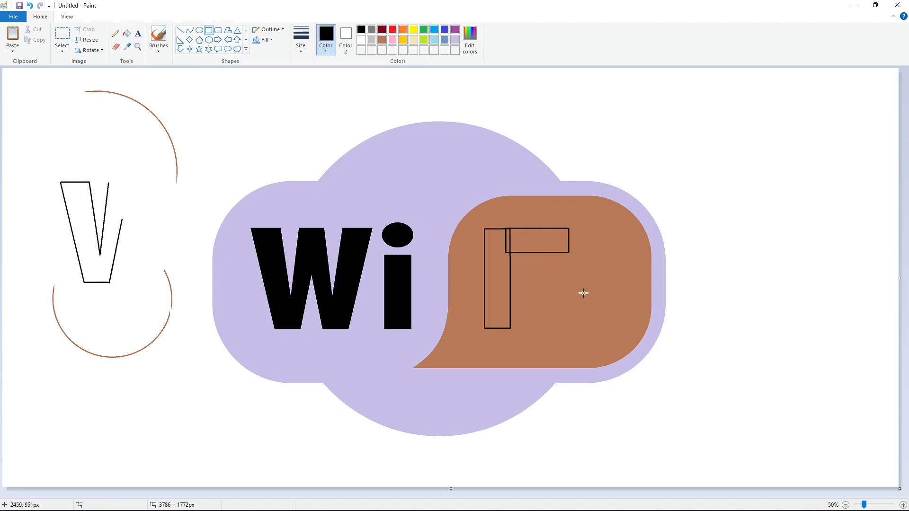
mouse_move(564, 273)
mouse_down()
mouse_move(550, 295)
mouse_move(496, 297)
mouse_up()
Fill every section of the F's overlapping rectangles with black.
click(127, 33)
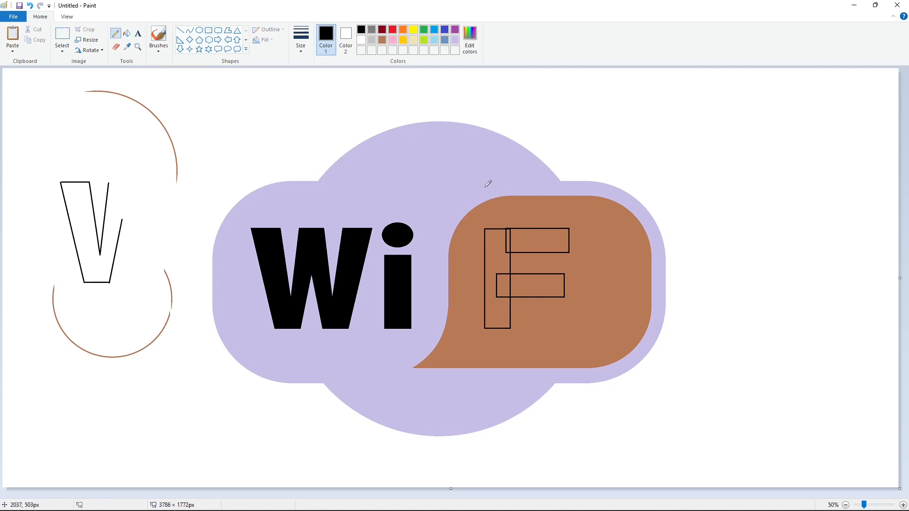
click(520, 242)
click(500, 261)
click(504, 285)
click(507, 244)
click(526, 285)
Touch up the F's edges with brown lines in the speech bubble's color.
click(903, 505)
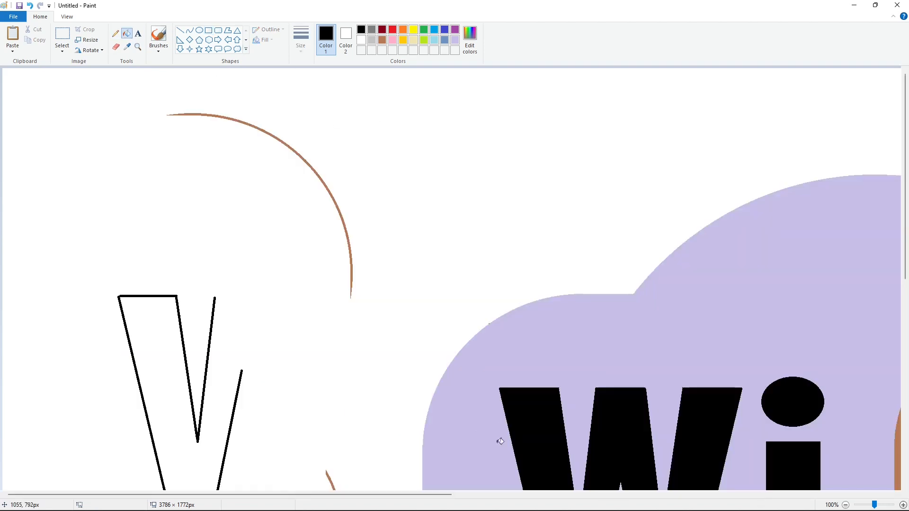
drag(424, 495, 670, 494)
click(382, 40)
click(180, 30)
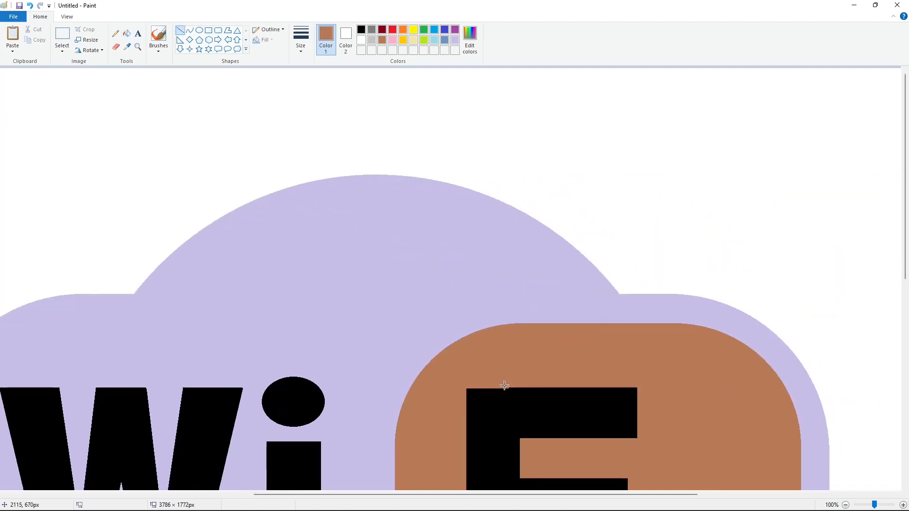
key(Down)
key(Down)
click(694, 377)
scroll(695, 378, down, 5)
click(845, 505)
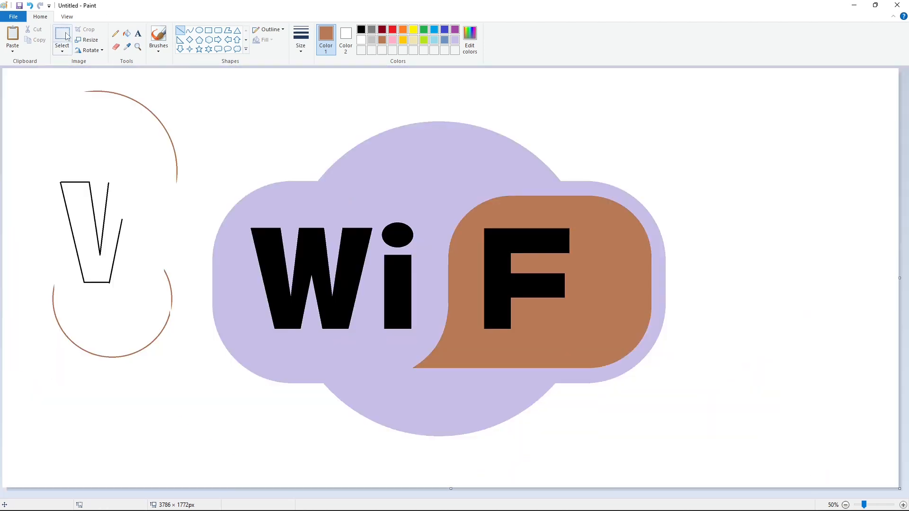
Duplicate the letter i with its lavender background onto the blank canvas area right of the logo.
click(62, 34)
drag(376, 213, 424, 335)
key(ctrl+c)
key(ctrl+v)
drag(29, 147, 768, 286)
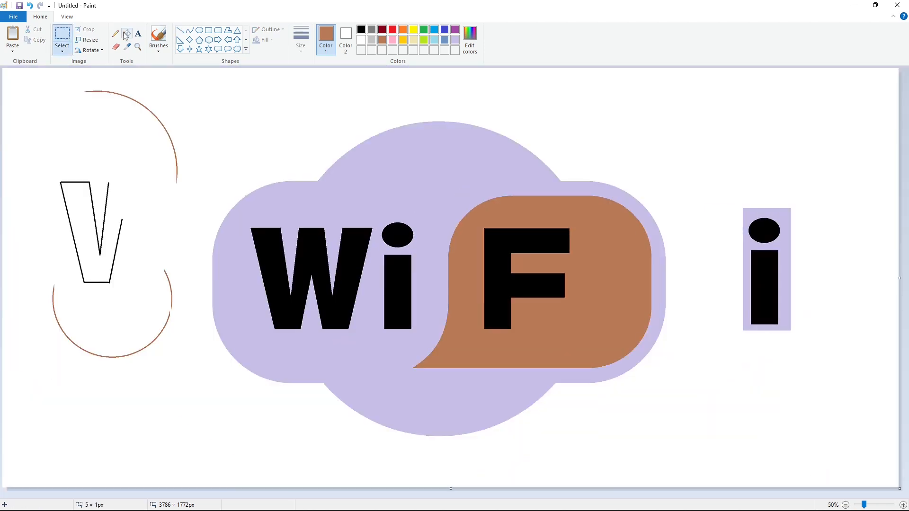
Fill the duplicate i's background with white and place a copy of the letter beside the F on the speech bubble.
click(127, 33)
click(362, 39)
click(764, 214)
click(62, 34)
drag(726, 193, 803, 357)
key(ctrl+c)
key(ctrl+v)
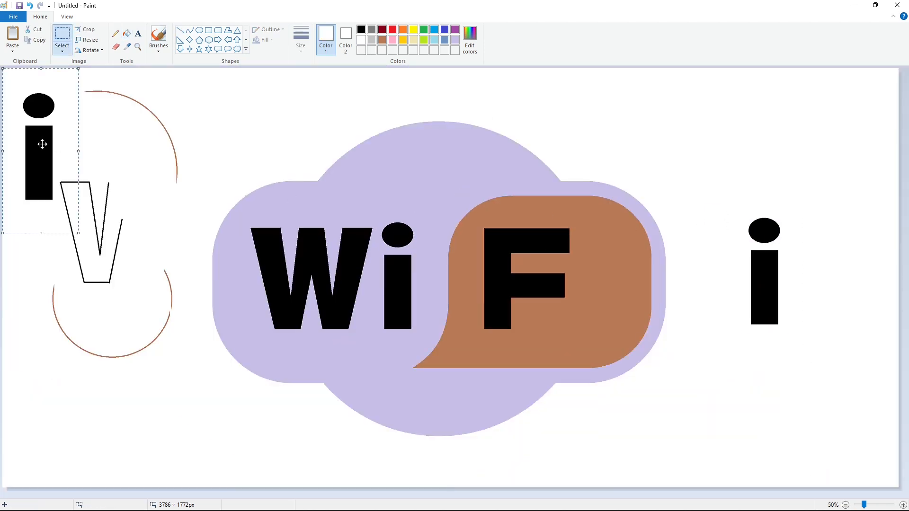
drag(42, 143, 601, 274)
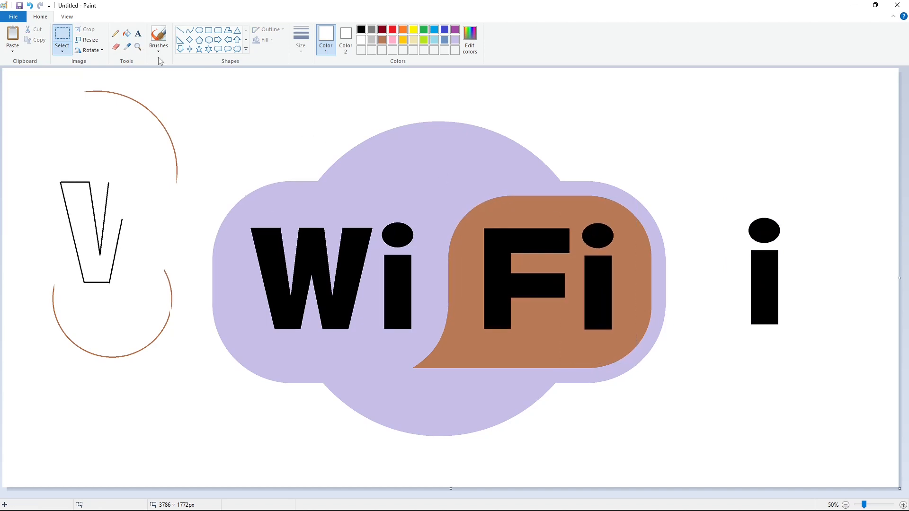
Draw a small letter T with thicker black lines near the logo's upper-right edge.
click(180, 31)
click(361, 30)
click(300, 38)
click(313, 97)
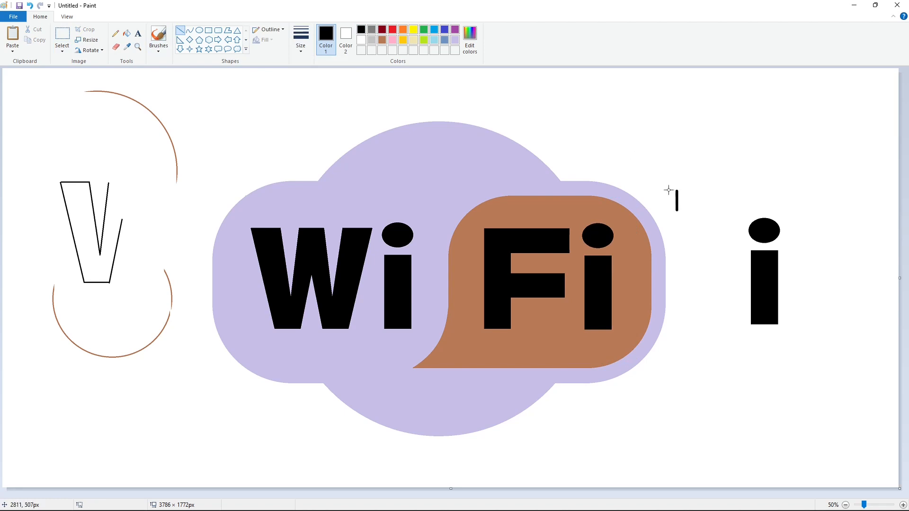
drag(665, 189, 690, 190)
click(470, 114)
Fill the small T with brown and trim its crossbar ends with solid white rectangles.
click(127, 33)
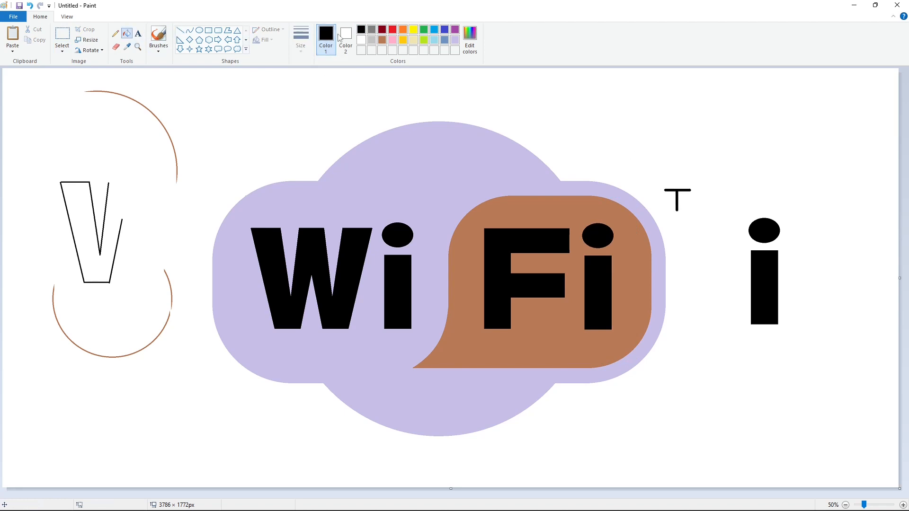
click(382, 40)
click(677, 194)
click(208, 30)
click(361, 40)
click(265, 39)
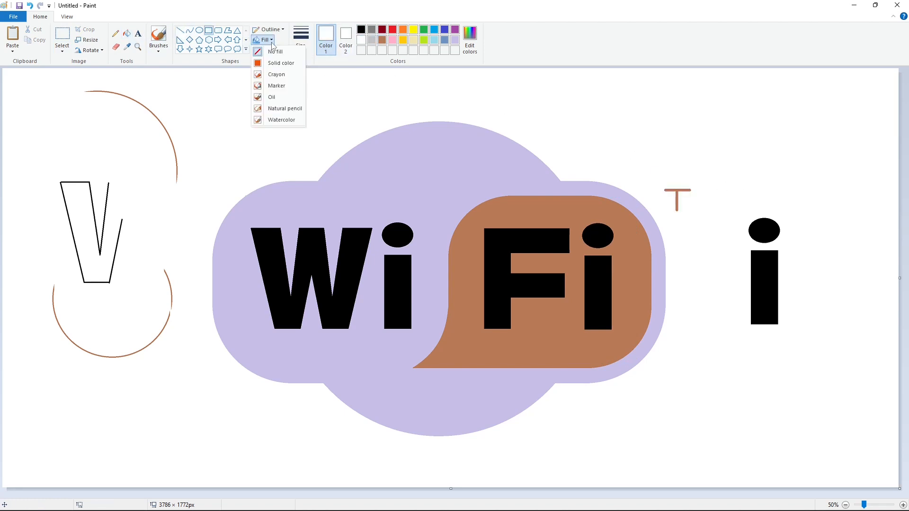
click(272, 65)
drag(665, 205, 667, 199)
drag(693, 186, 685, 213)
click(687, 214)
Draw the left half of a small letter M beside the T with black lines.
click(180, 30)
click(361, 29)
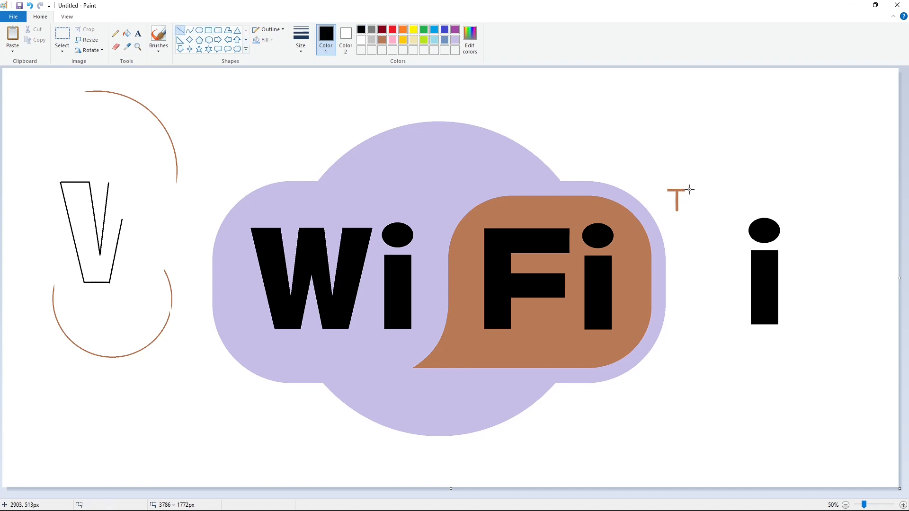
drag(688, 188, 697, 207)
click(724, 205)
Copy the half M, flip the copy horizontally and place it against the original half to complete the M.
click(62, 33)
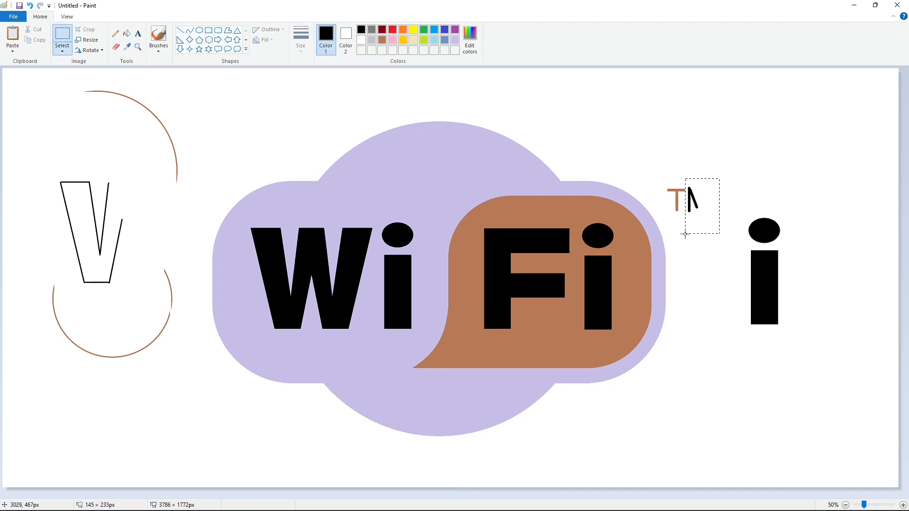
click(689, 236)
scroll(689, 382, up, 1)
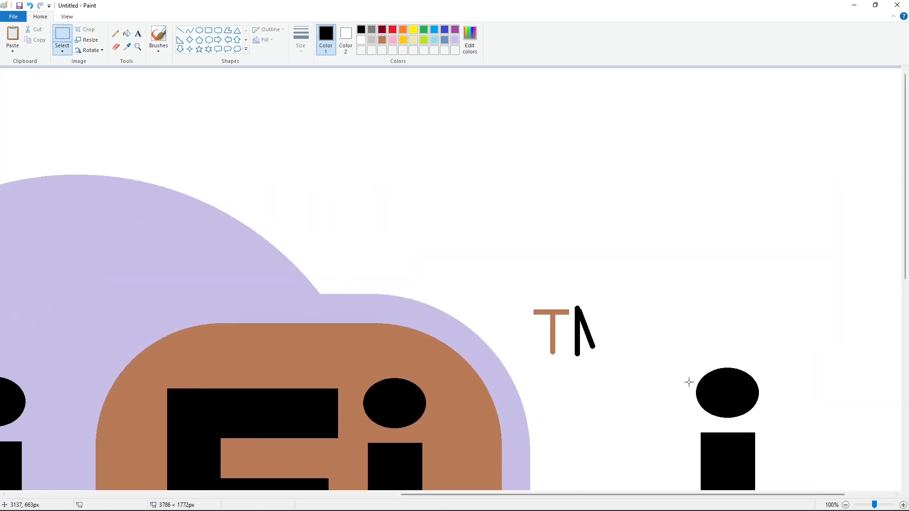
key(ctrl+v)
click(90, 51)
click(97, 104)
mouse_move(59, 112)
mouse_down()
mouse_move(655, 270)
mouse_move(601, 332)
mouse_up()
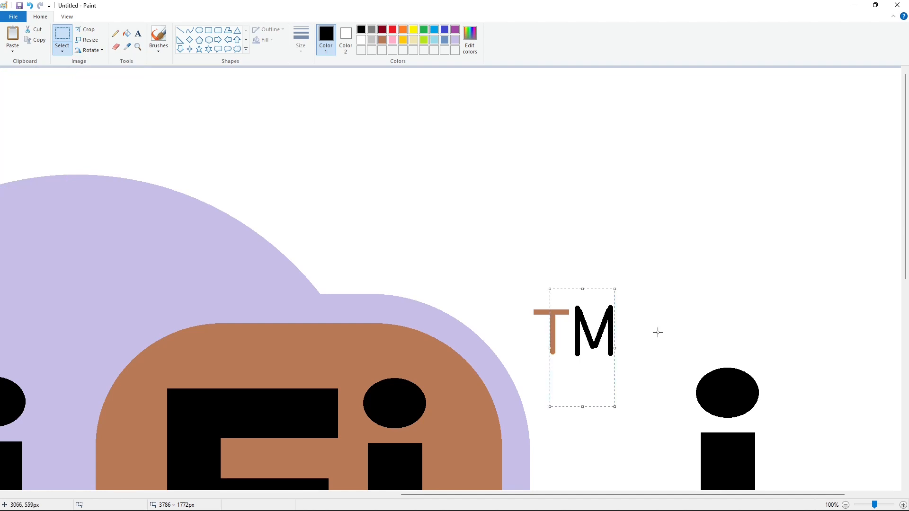
Nudge the flipped half of the small M four steps left and one step down to align it.
key(Left)
key(Left)
key(Left)
key(Left)
key(Down)
Trim the rounded letter ends of the small TM with a white line across the top and a white rectangle below.
click(180, 30)
click(361, 40)
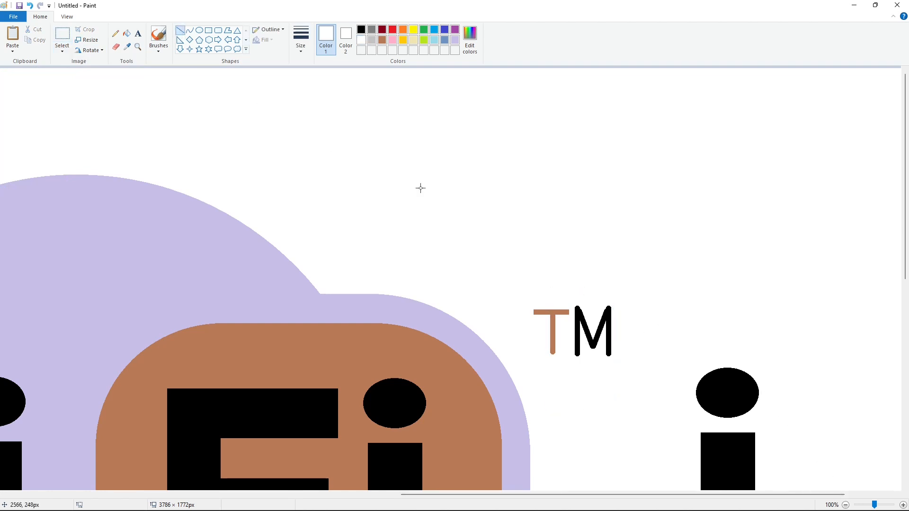
drag(561, 306, 652, 307)
click(845, 506)
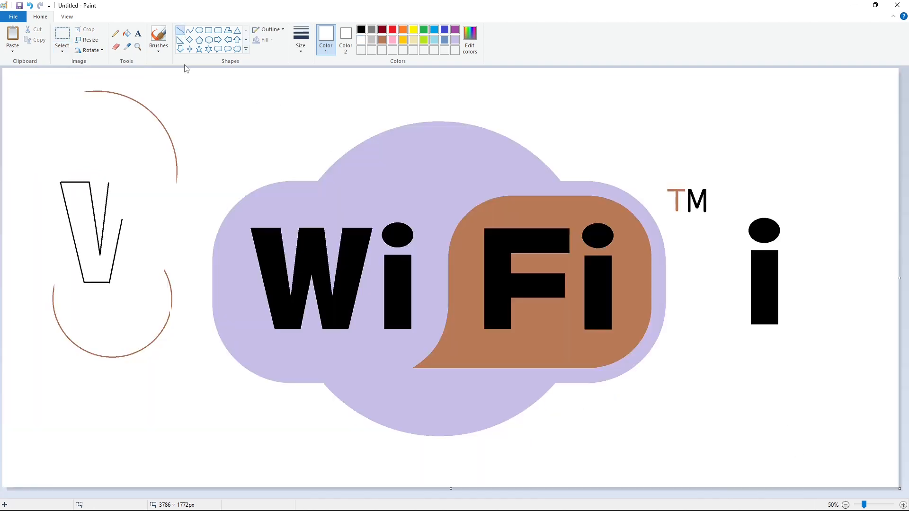
click(208, 30)
drag(662, 210, 663, 211)
click(702, 165)
Fill the small brown T with black to match the M.
click(127, 33)
click(360, 29)
click(676, 197)
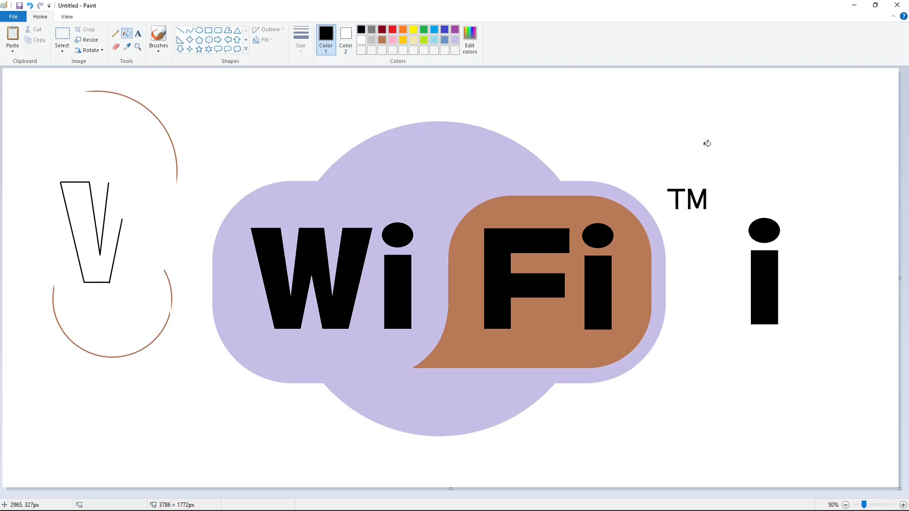
Erase the spare letter i, the V outline and the brown arcs outside the logo by filling them with white.
click(361, 39)
click(767, 281)
click(764, 232)
click(95, 200)
click(170, 136)
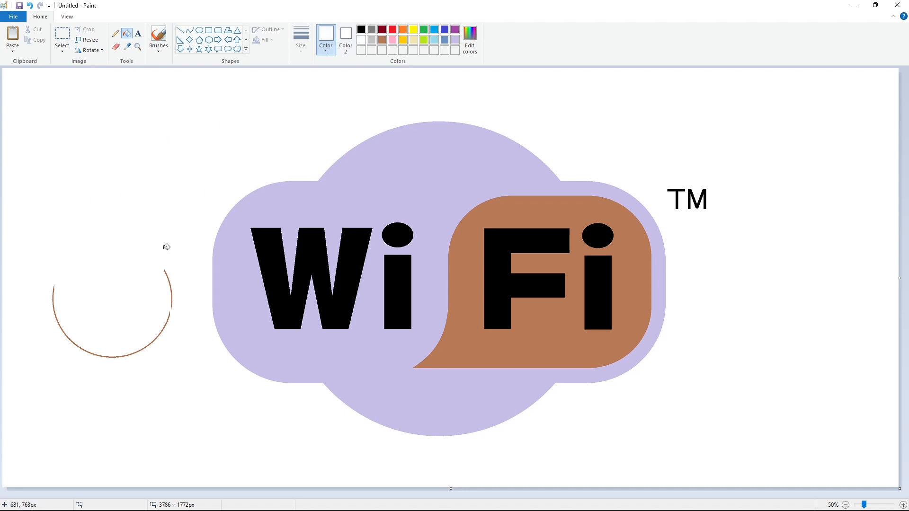
click(170, 314)
Trim the left end of the small T's crossbar with a narrow white rectangle.
click(208, 31)
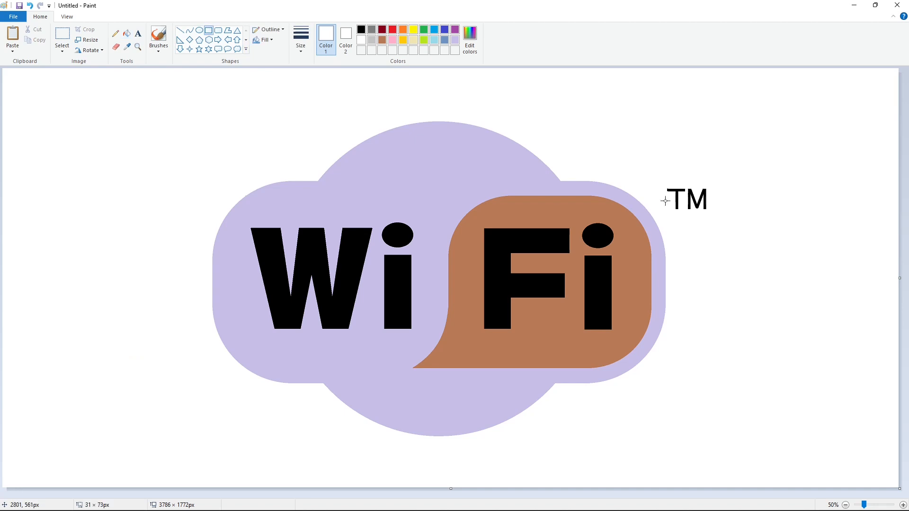
drag(667, 204, 668, 205)
click(730, 261)
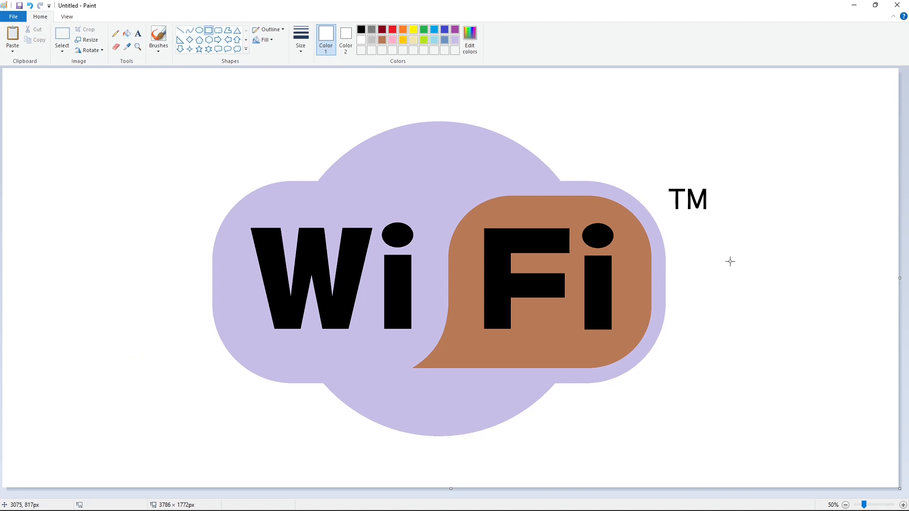
Fill the letter W and the i beside it, both dot and stem, with white.
click(126, 34)
click(308, 260)
click(387, 241)
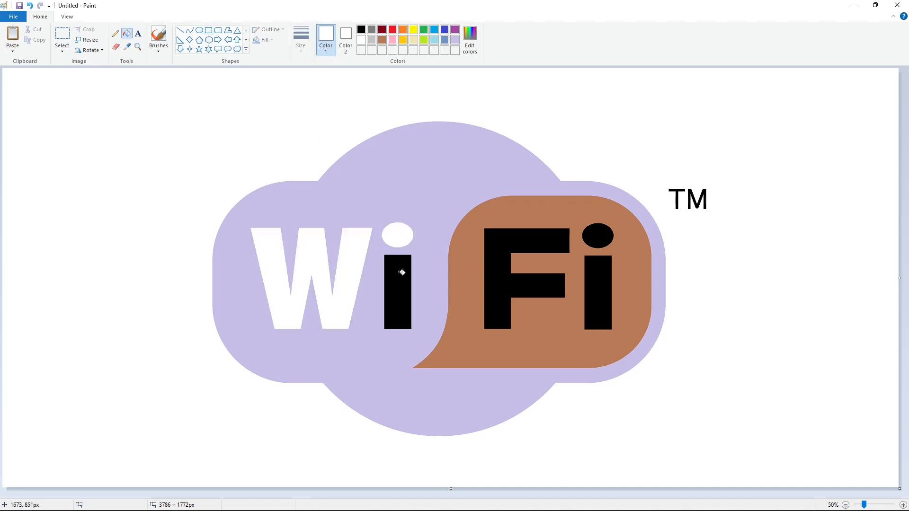
click(401, 273)
Fill the letters F and i inside the brown speech bubble with white.
click(497, 263)
click(591, 296)
click(599, 234)
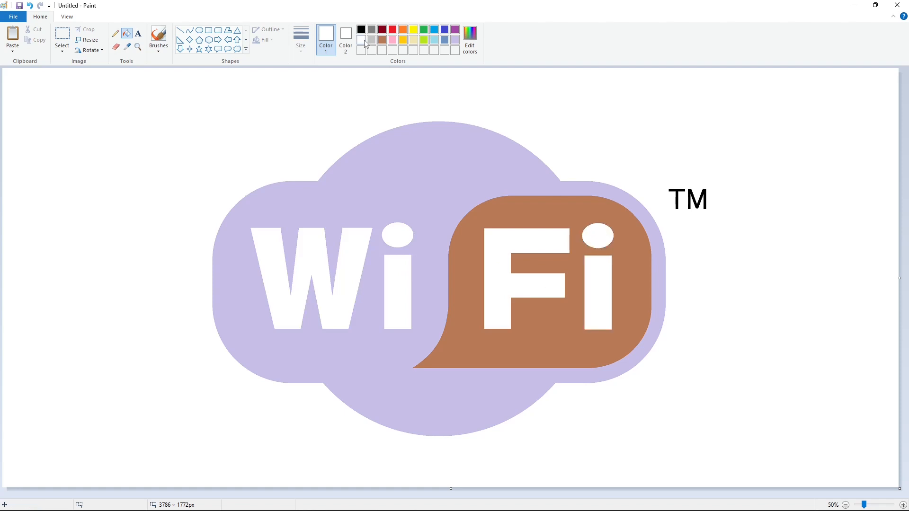
Fill the lavender logo background with black.
click(361, 30)
click(429, 179)
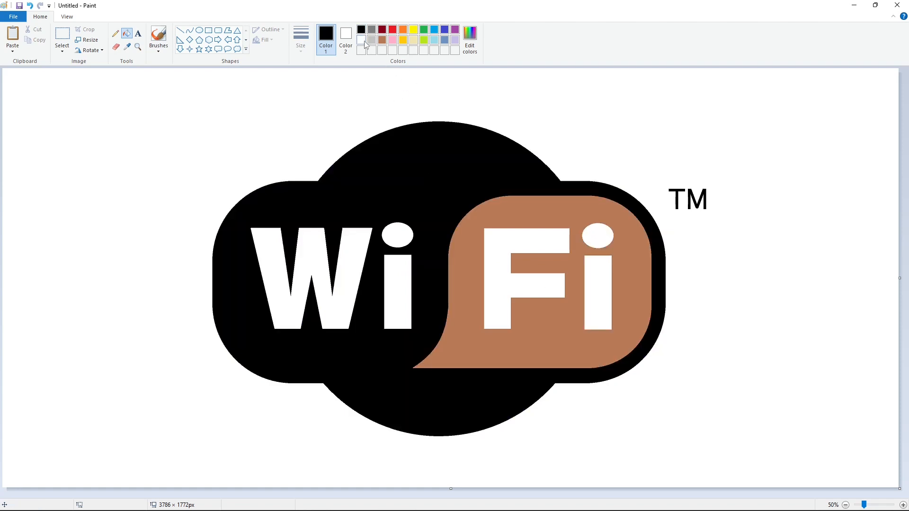
click(362, 41)
click(571, 261)
key(ctrl+z)
Recolor the speech bubble section with black letters F and i on a white bubble.
click(361, 29)
click(505, 241)
click(591, 273)
click(587, 228)
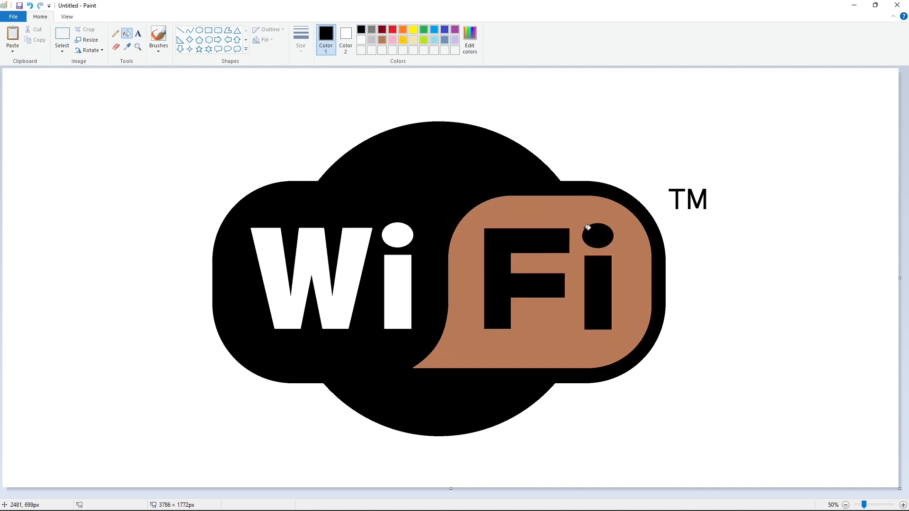
click(361, 40)
click(530, 211)
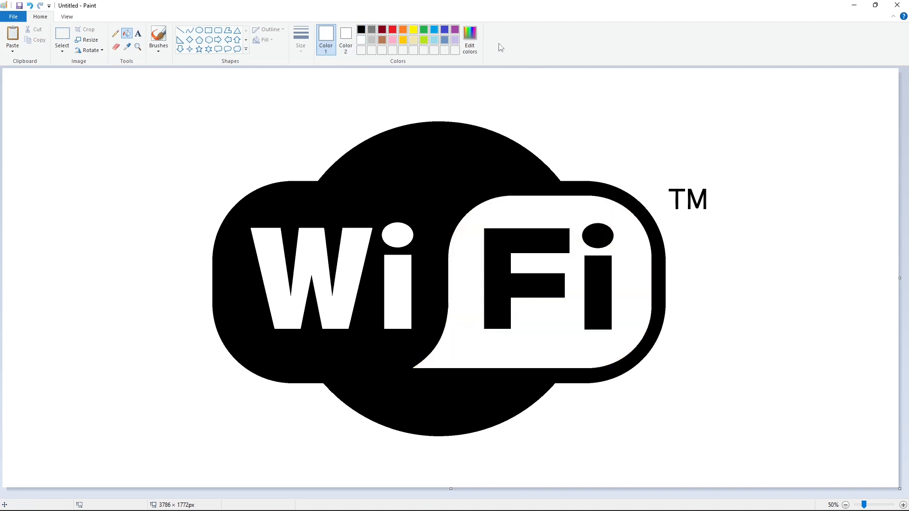